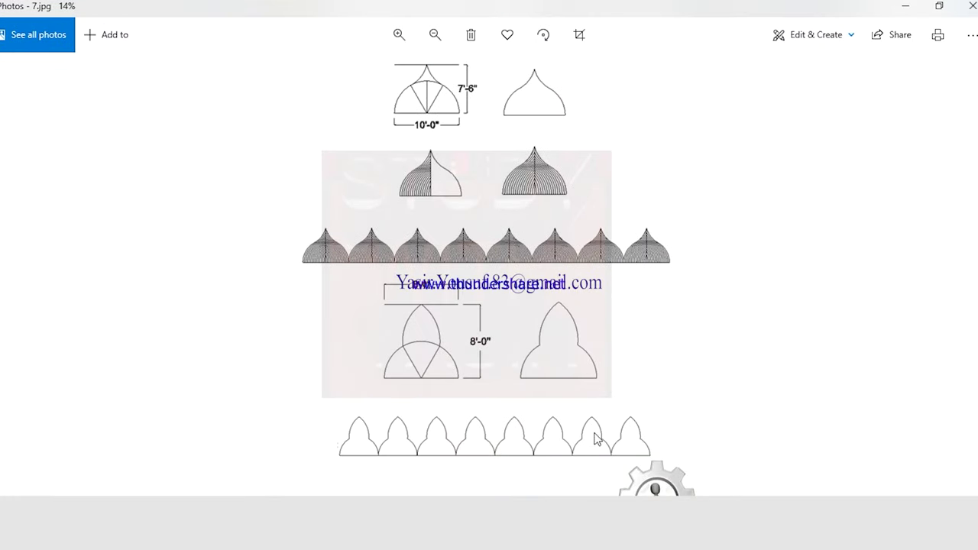
# Step: Scroll back in Photos from the dome drawings in 7.jpg toward the anchor reference image
pyautogui.scroll(1, 596, 439)
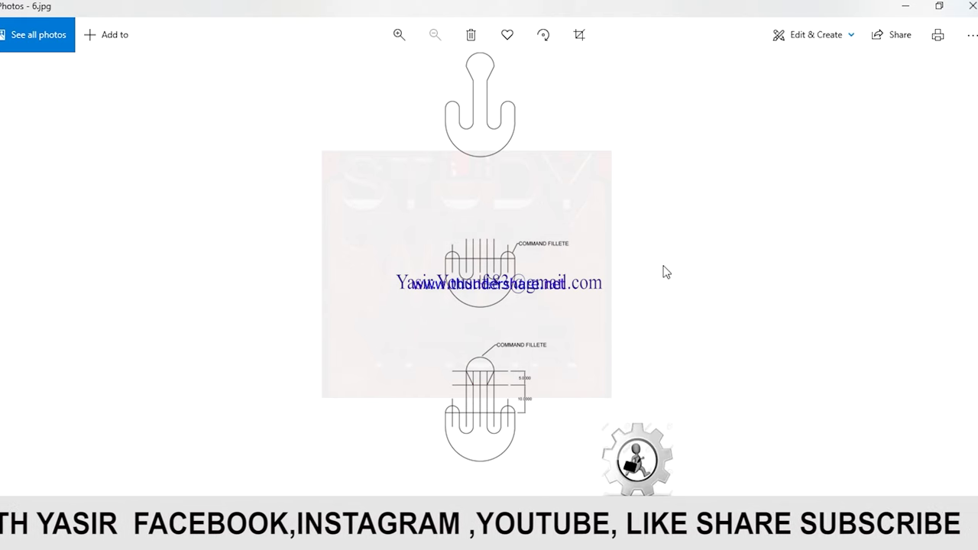
# Step: Zoom in and out on the anchor head in the reference image
pyautogui.scroll(1, 493, 71)
pyautogui.scroll(1, 497, 74)
pyautogui.scroll(1, 502, 115)
pyautogui.scroll(1, 505, 198)
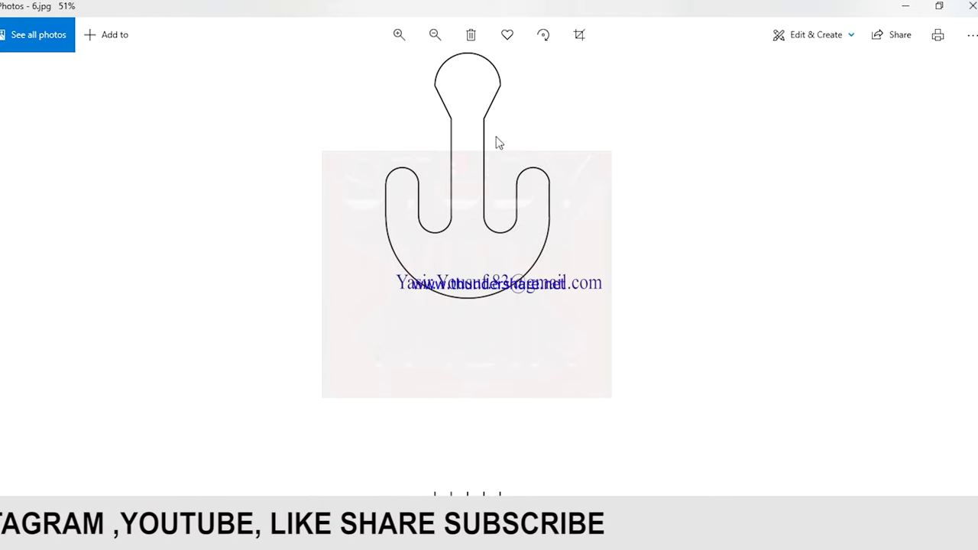
pyautogui.scroll(-2, 563, 198)
pyautogui.scroll(1, 519, 291)
pyautogui.scroll(2, 469, 371)
pyautogui.scroll(1, 469, 371)
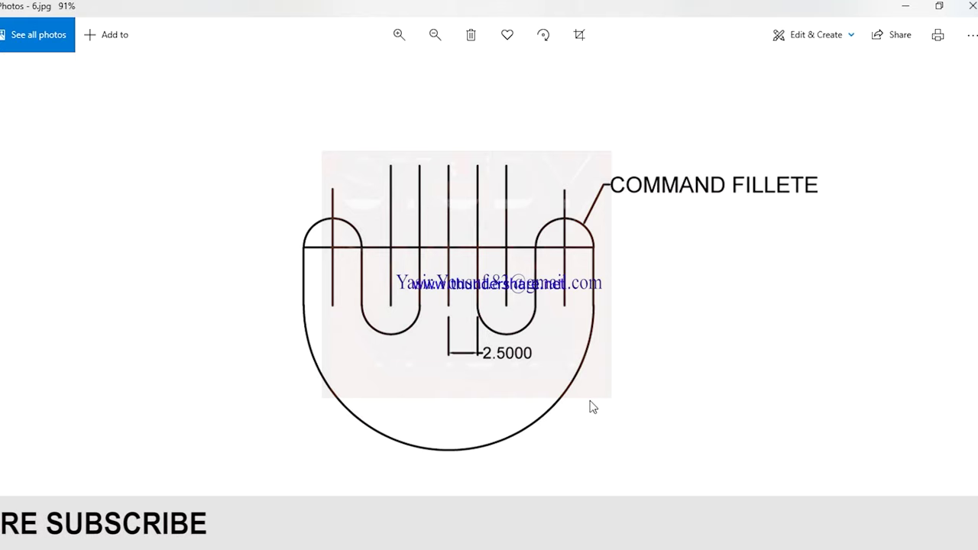
pyautogui.scroll(-2, 566, 355)
pyautogui.scroll(-1, 558, 338)
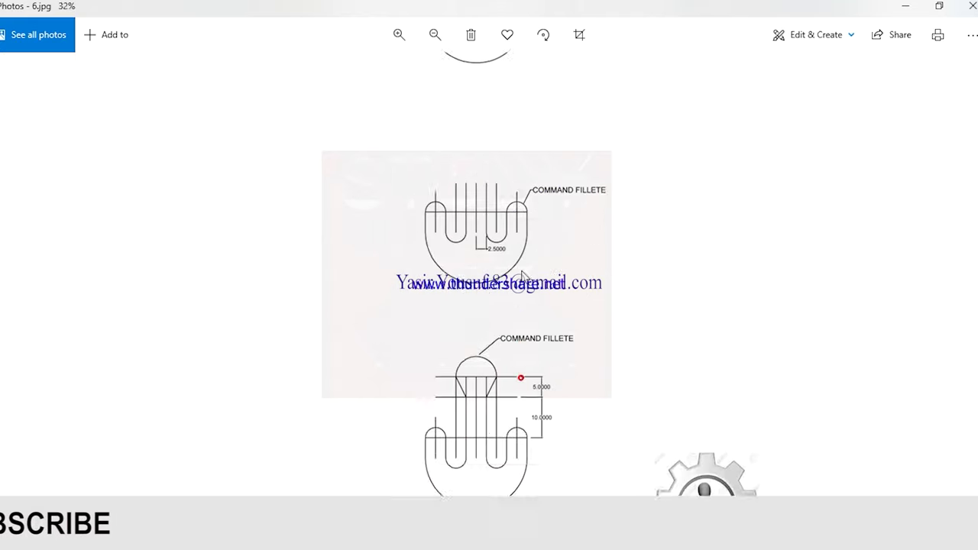
pyautogui.scroll(2, 482, 368)
pyautogui.scroll(1, 489, 371)
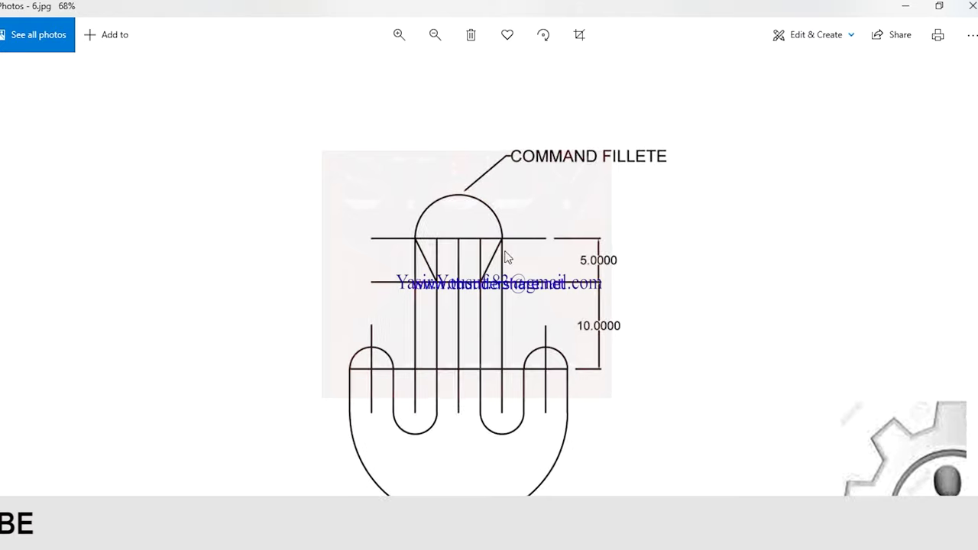
pyautogui.scroll(-1, 518, 287)
pyautogui.scroll(-1, 517, 301)
pyautogui.scroll(-1, 519, 324)
# Step: Pan down and zoom into the COMMAND FILLETE drawing with its 2.5000 spacing
pyautogui.moveTo(519, 324); pyautogui.dragTo(497, 459)
pyautogui.scroll(2, 457, 253)
pyautogui.scroll(1, 456, 254)
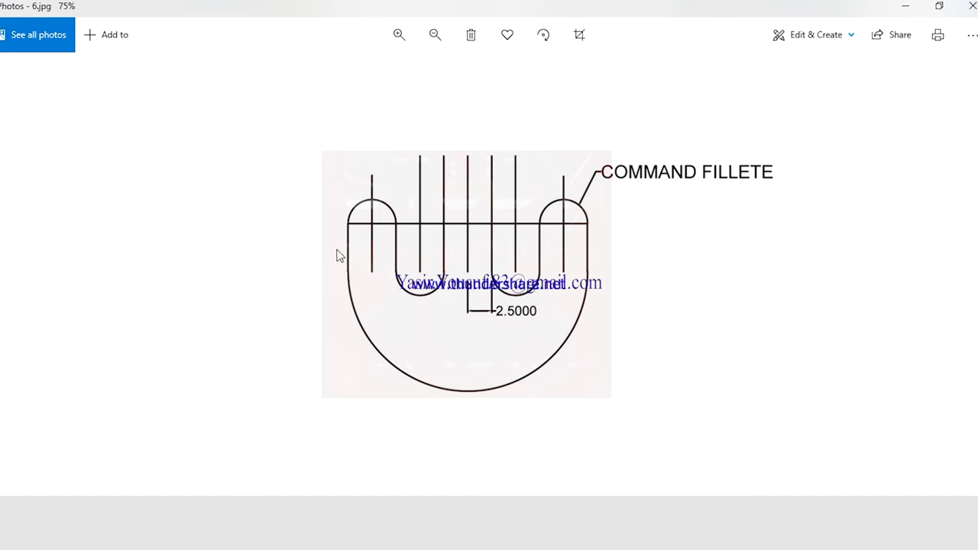
pyautogui.scroll(1, 514, 227)
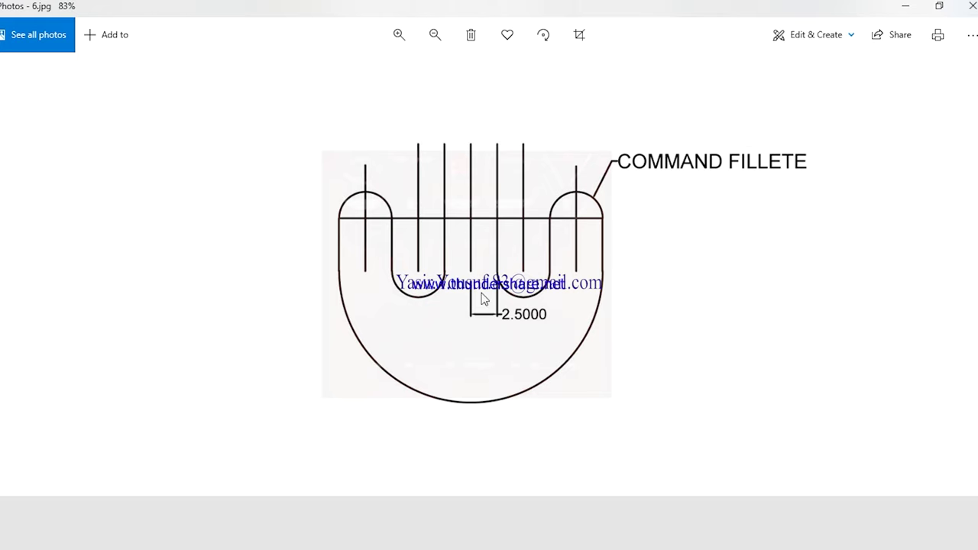
pyautogui.scroll(1, 485, 299)
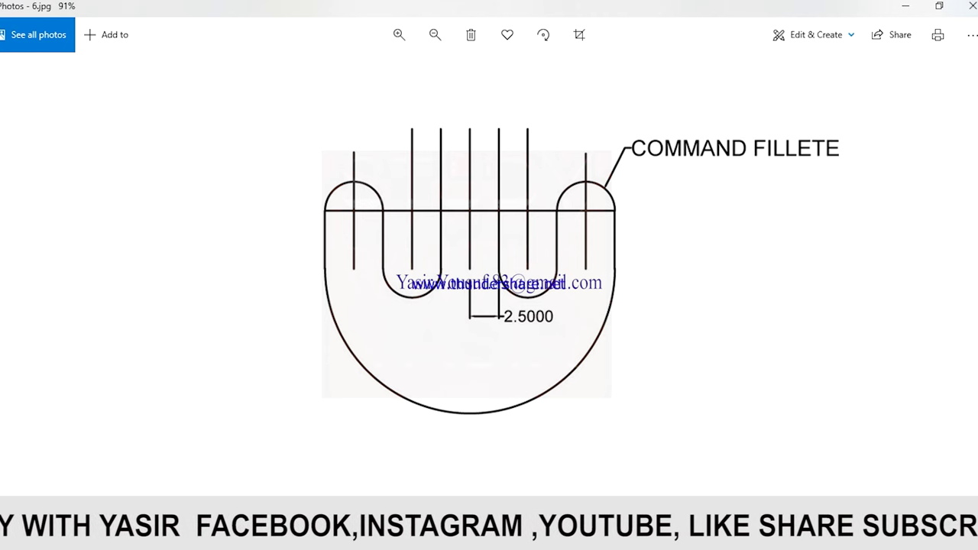
pyautogui.click(506, 460)
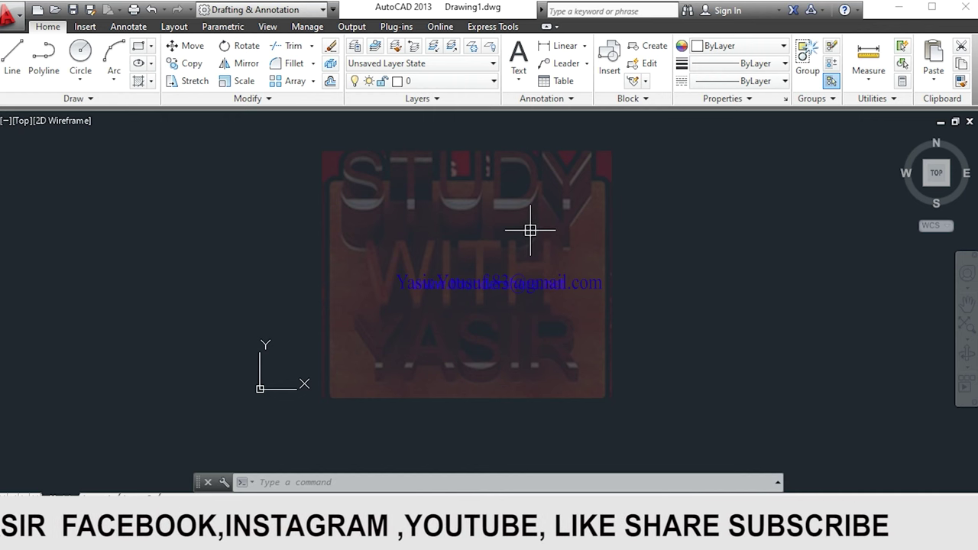
# Step: Set the drawing length units to Architectural
pyautogui.write('un')
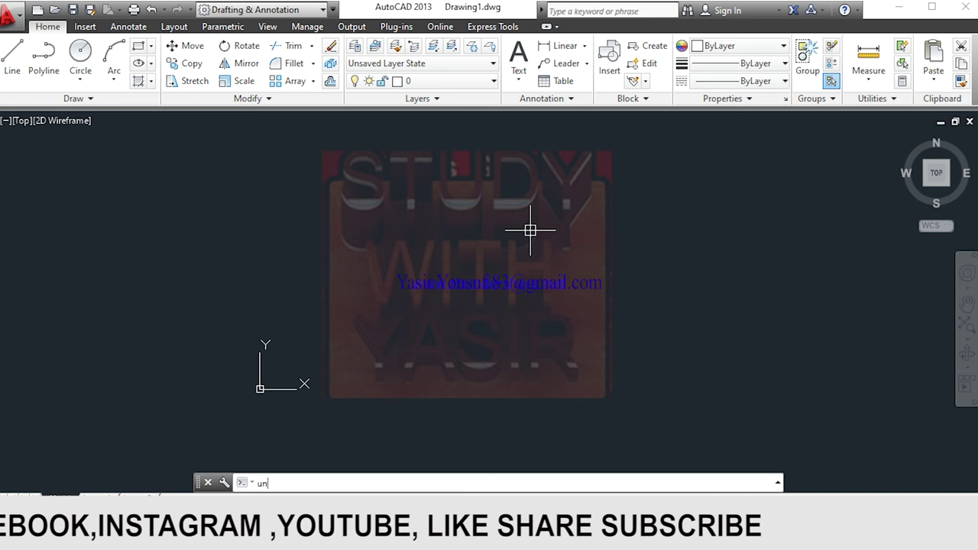
pyautogui.press('Return')
pyautogui.click(469, 165)
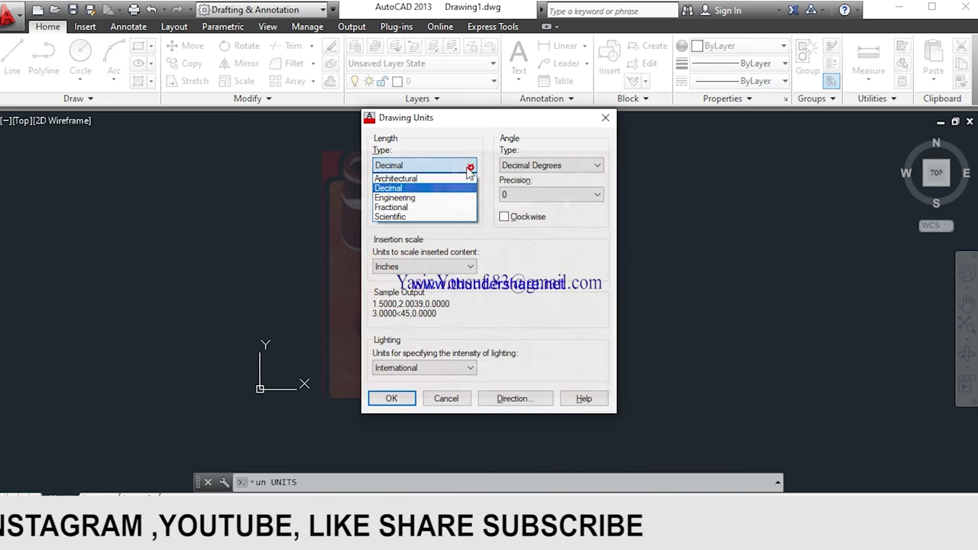
pyautogui.click(458, 177)
pyautogui.click(392, 399)
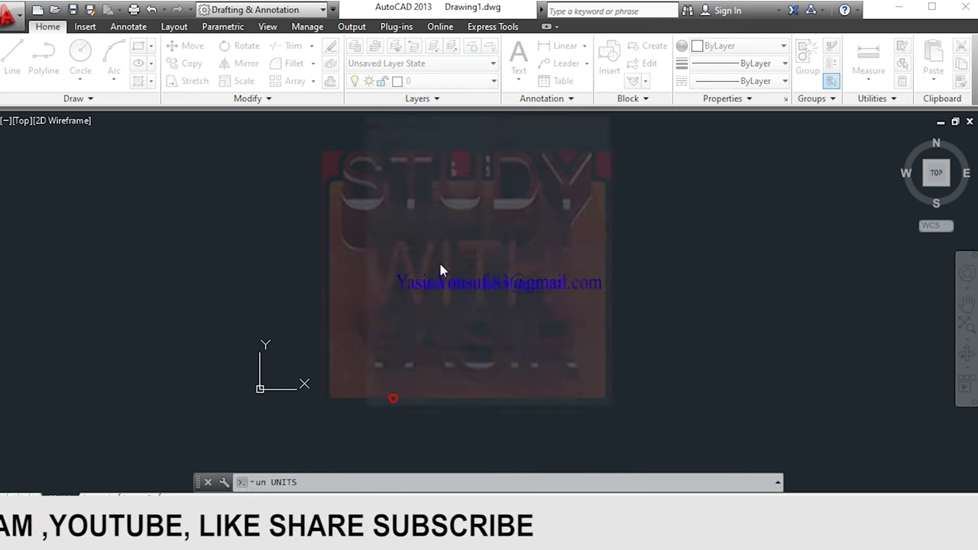
# Step: Draw a single 12-unit vertical line with Ortho on
pyautogui.write('l')
pyautogui.press('Return')
pyautogui.click(419, 223)
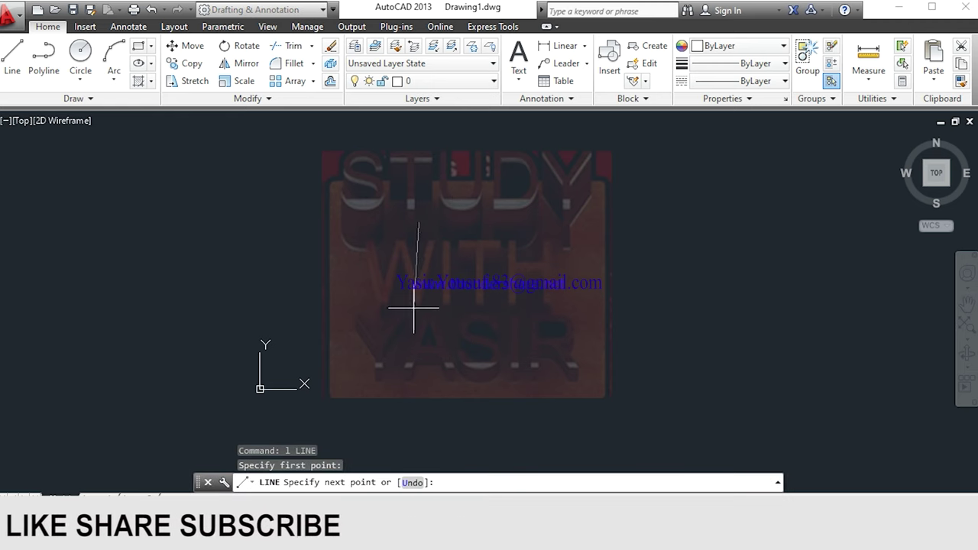
pyautogui.press('F8')
pyautogui.scroll(2, 409, 266)
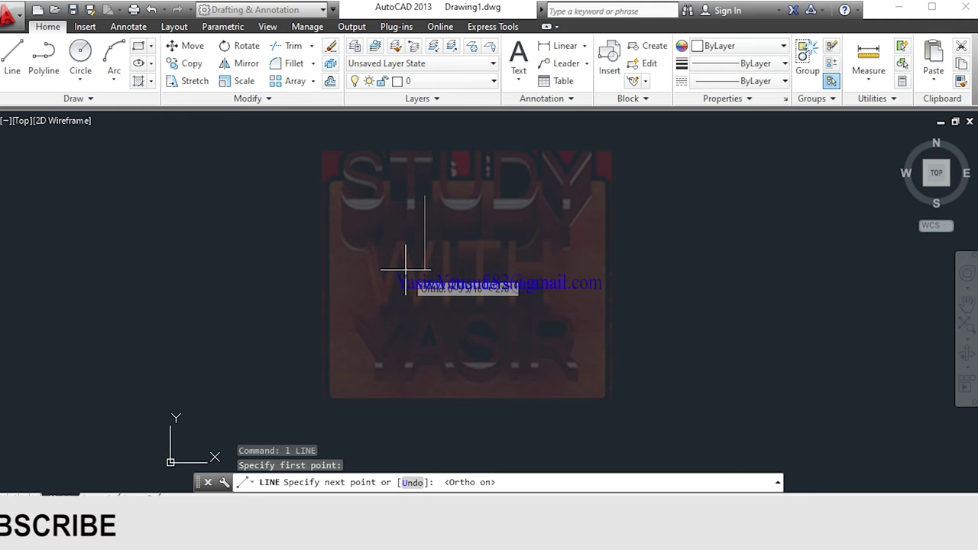
pyautogui.write('12')
pyautogui.press('Return')
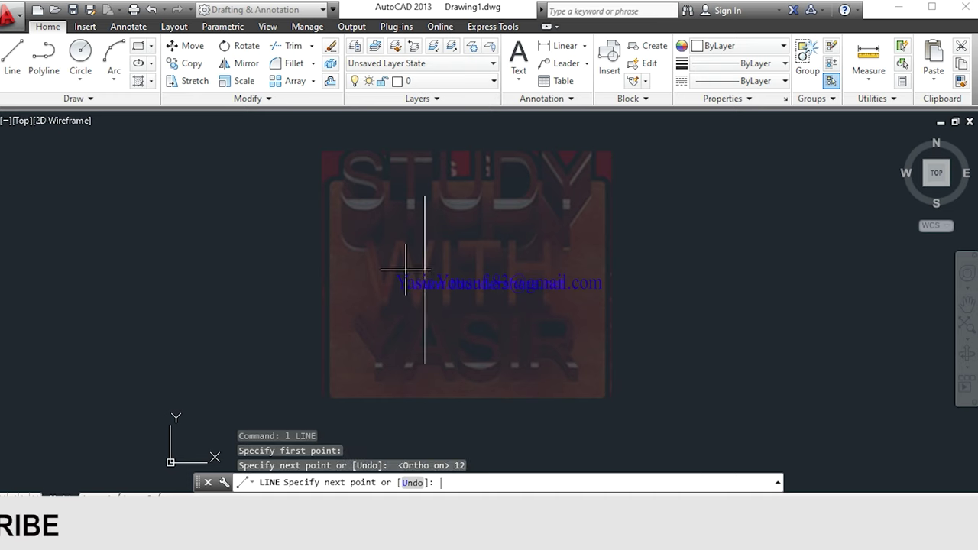
pyautogui.press('Escape')
pyautogui.scroll(-4, 445, 263)
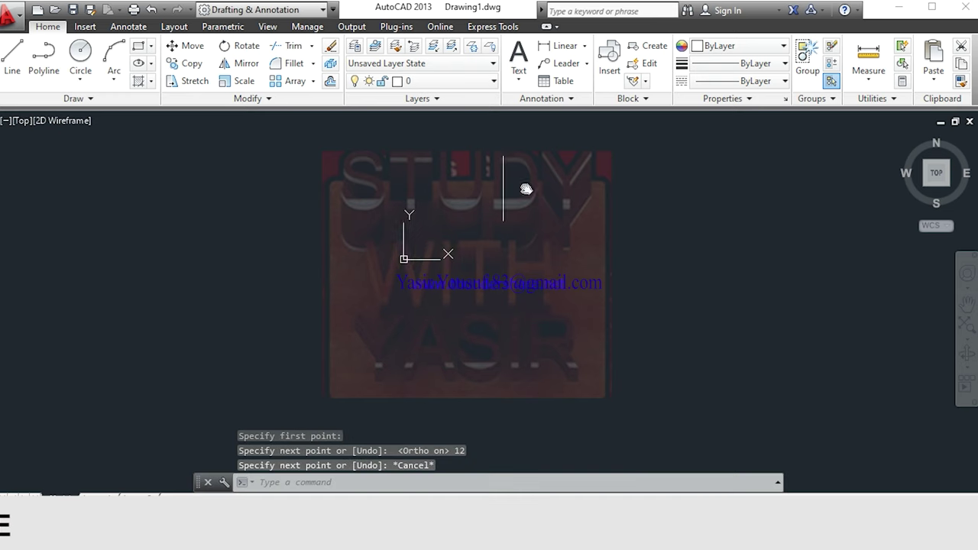
pyautogui.press('Escape')
pyautogui.press('Escape')
pyautogui.write('o')
pyautogui.press('Return')
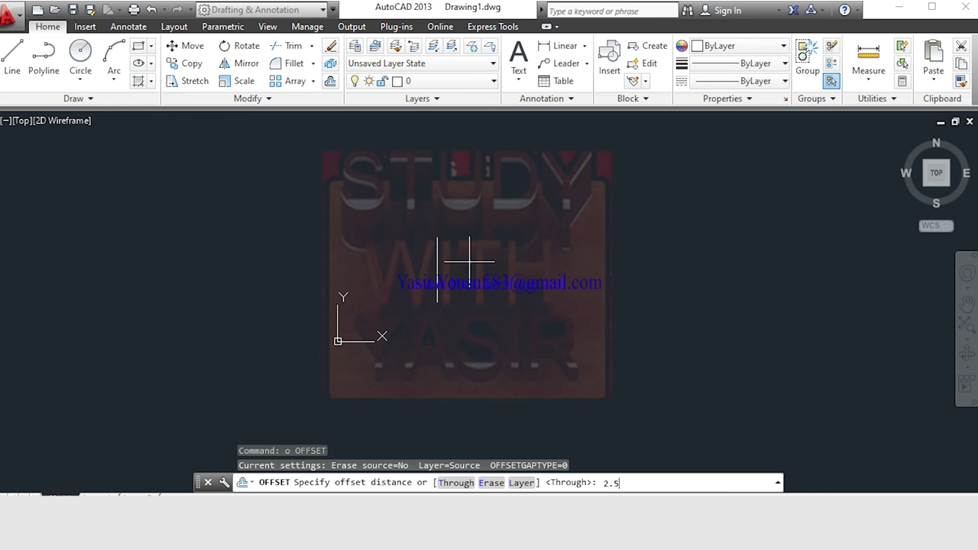
# Step: Offset the vertical line 2.5 units to the right, creating the first parallel copies
pyautogui.press('Return')
pyautogui.click(437, 257)
pyautogui.click(532, 269)
pyautogui.click(450, 267)
pyautogui.click(524, 266)
pyautogui.scroll(4, 489, 269)
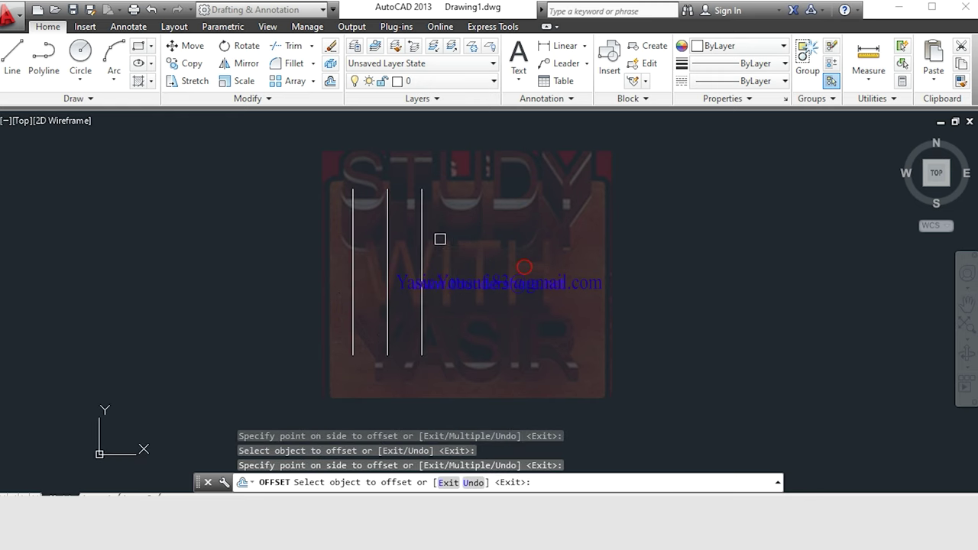
pyautogui.click(421, 229)
pyautogui.click(441, 242)
pyautogui.click(459, 243)
pyautogui.click(481, 243)
pyautogui.scroll(-2, 528, 284)
pyautogui.click(504, 266)
pyautogui.click(528, 268)
pyautogui.click(526, 266)
pyautogui.click(609, 264)
# Step: Keep offsetting each newest line 2.5 to the right until twelve parallel lines stand
pyautogui.click(547, 265)
pyautogui.click(626, 266)
pyautogui.click(569, 265)
pyautogui.click(637, 264)
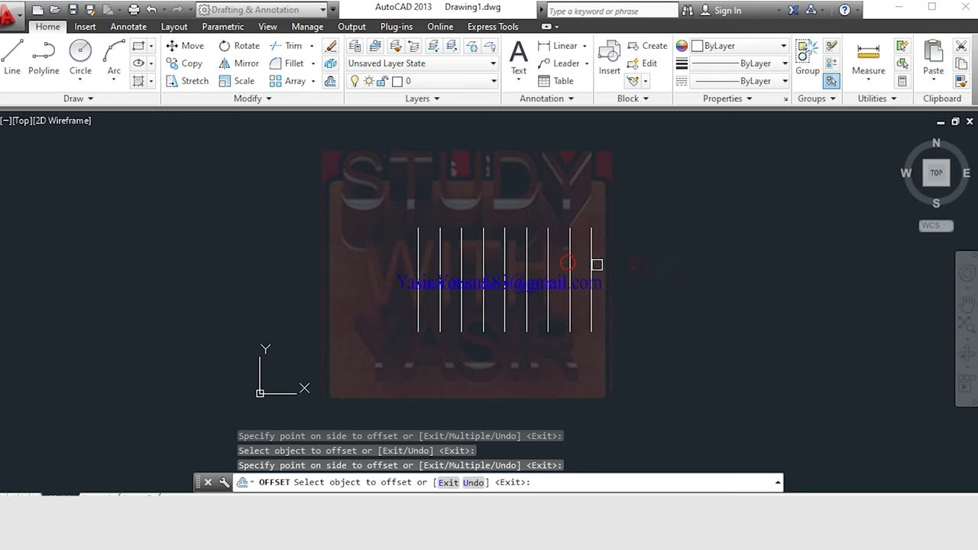
pyautogui.click(593, 264)
pyautogui.click(680, 270)
pyautogui.click(613, 264)
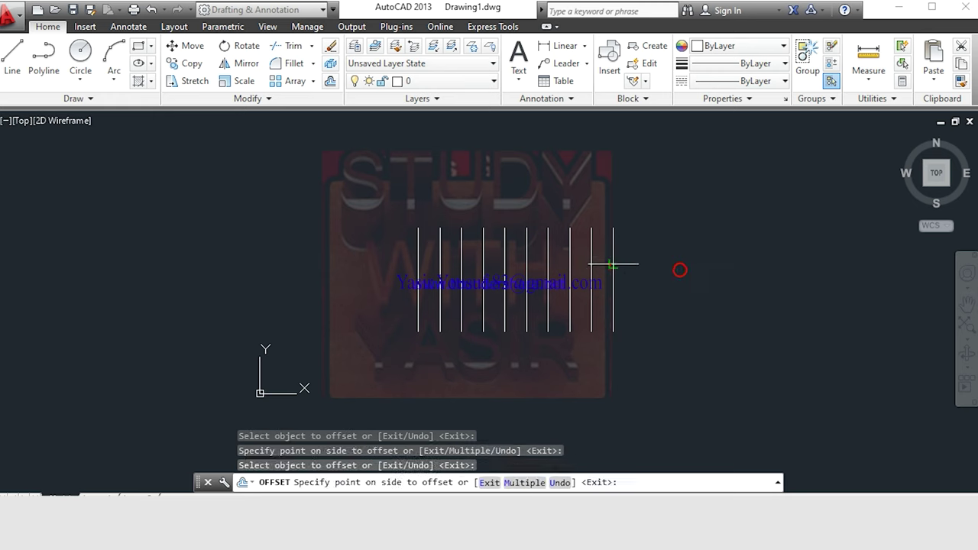
pyautogui.click(680, 267)
pyautogui.click(634, 260)
pyautogui.click(681, 260)
pyautogui.moveTo(570, 306); pyautogui.dragTo(535, 290, button='middle')
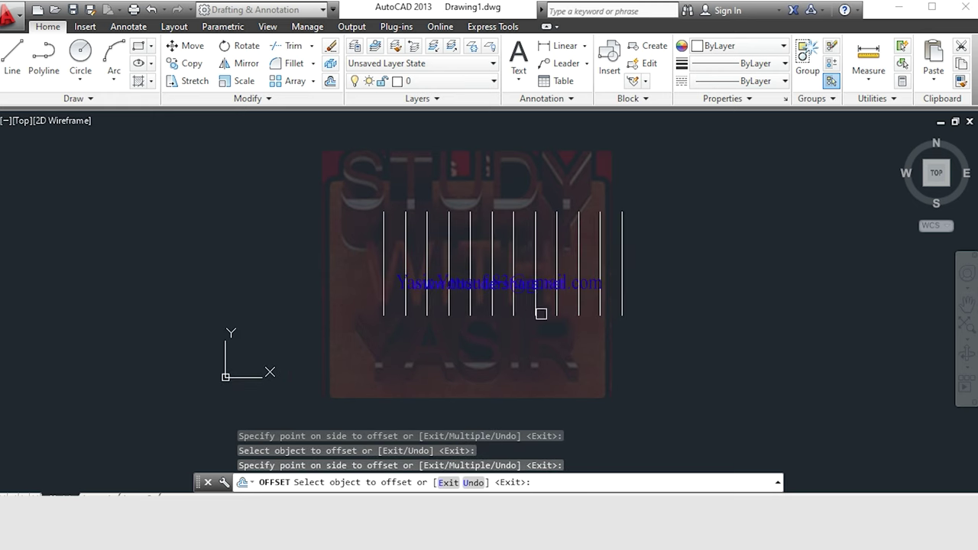
pyautogui.press('Escape')
pyautogui.press('Escape')
pyautogui.press('Escape')
pyautogui.write('l')
pyautogui.press('Return')
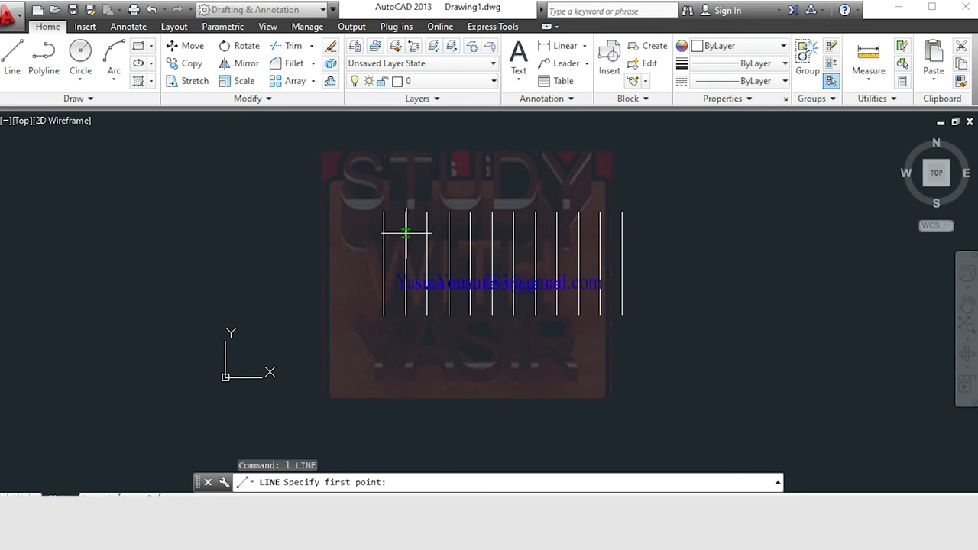
# Step: Draw a horizontal cutting line across the row and trim the vertical line tops above it
pyautogui.click(382, 265)
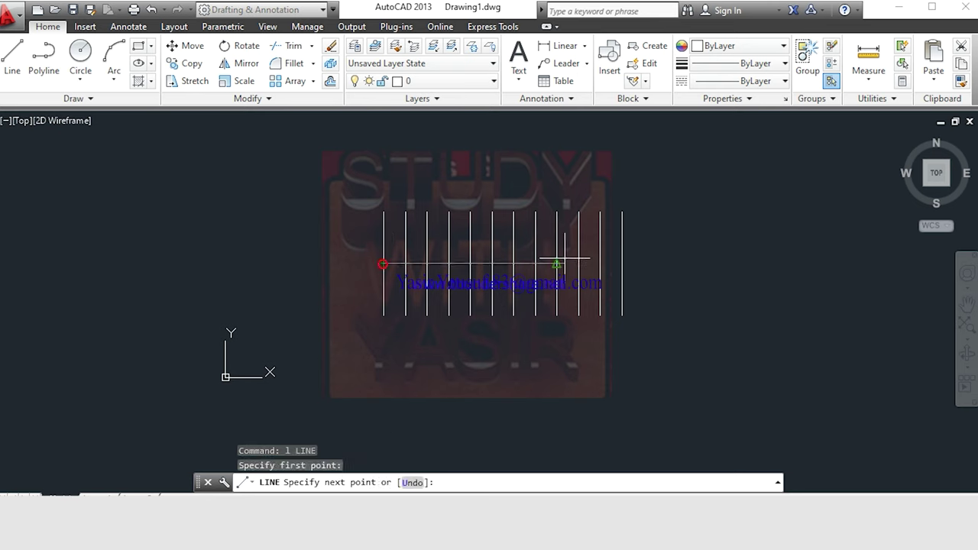
pyautogui.click(622, 264)
pyautogui.write('tr')
pyautogui.press('Return')
pyautogui.press('Return')
pyautogui.click(683, 203)
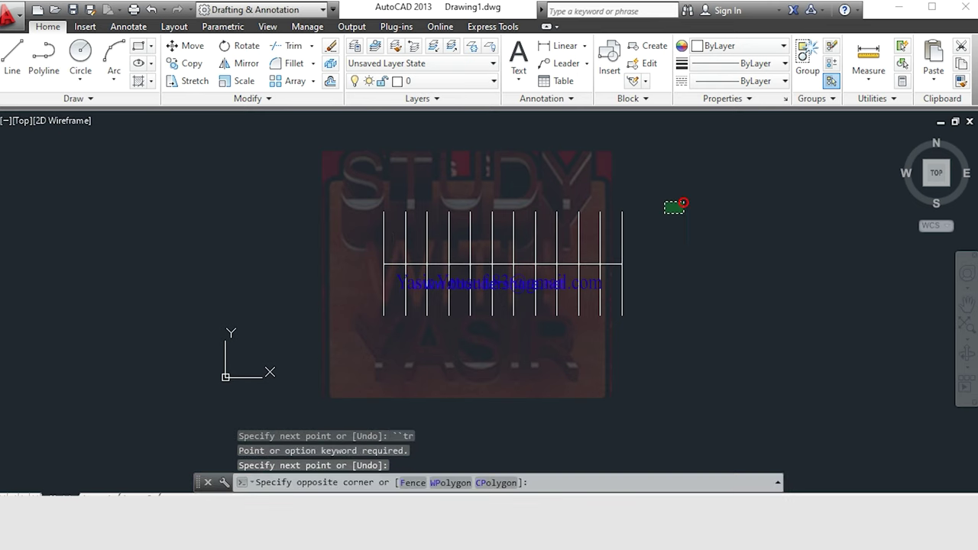
pyautogui.press('Escape')
pyautogui.press('Escape')
pyautogui.write('r')
pyautogui.press('Return')
pyautogui.press('Return')
pyautogui.click(670, 209)
pyautogui.click(371, 240)
pyautogui.press('Escape')
pyautogui.scroll(2, 524, 278)
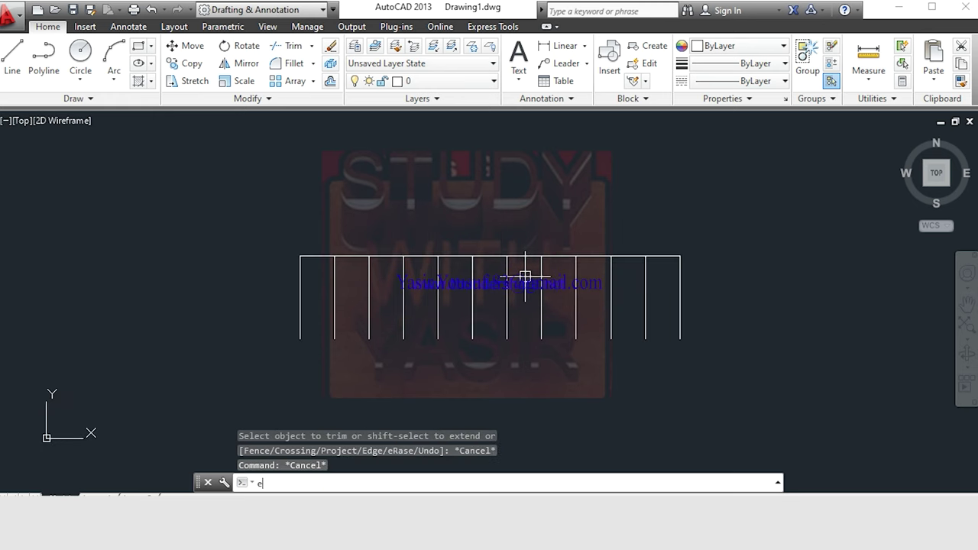
# Step: Erase the horizontal cutting line with a selection window
pyautogui.write('e')
pyautogui.press('Return')
pyautogui.scroll(-2, 524, 272)
pyautogui.click(520, 264)
pyautogui.click(517, 211)
pyautogui.press('Escape')
pyautogui.scroll(2, 484, 308)
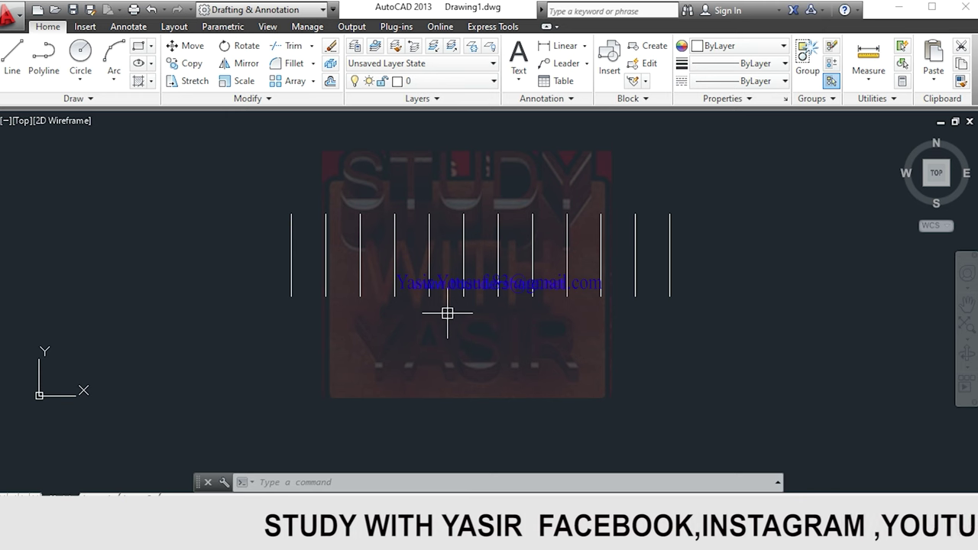
# Step: Fillet the leftmost and rightmost lines into one large bottom arc
pyautogui.press('Escape')
pyautogui.press('Escape')
pyautogui.press('Return')
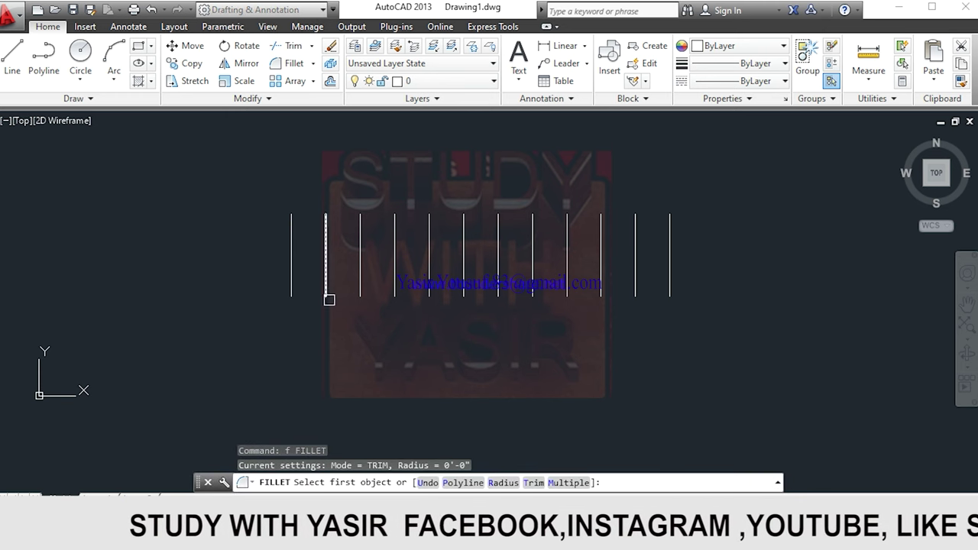
pyautogui.click(290, 275)
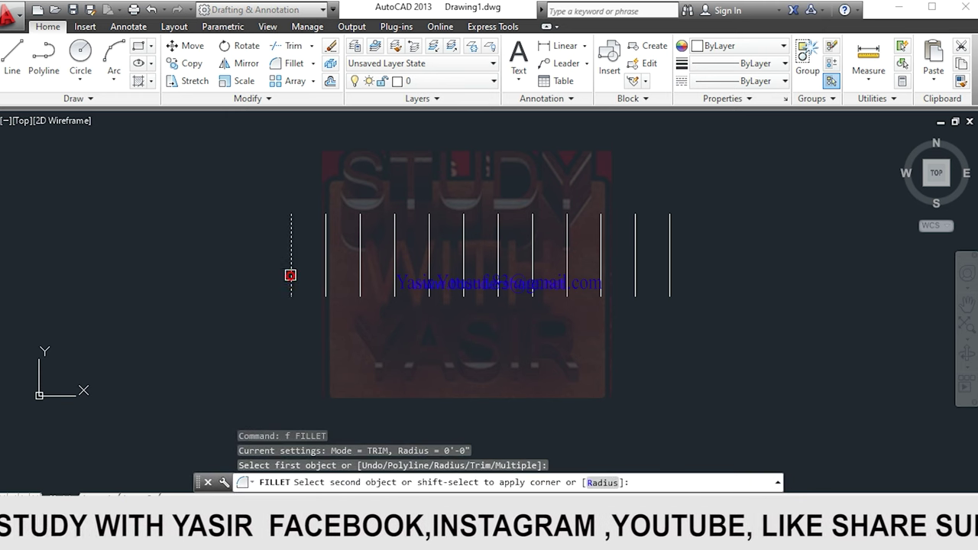
pyautogui.click(669, 280)
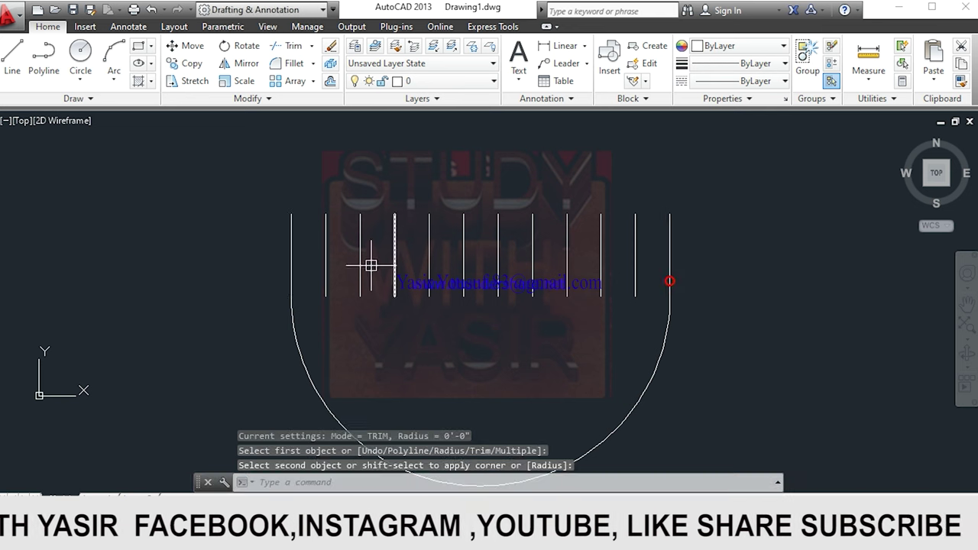
pyautogui.moveTo(353, 280)
pyautogui.mouseDown(button='middle')
pyautogui.moveTo(356, 268)
pyautogui.moveTo(354, 308)
pyautogui.mouseUp(button='middle')
# Step: Round off the left and right outer line pairs with filleted top caps
pyautogui.press('Return')
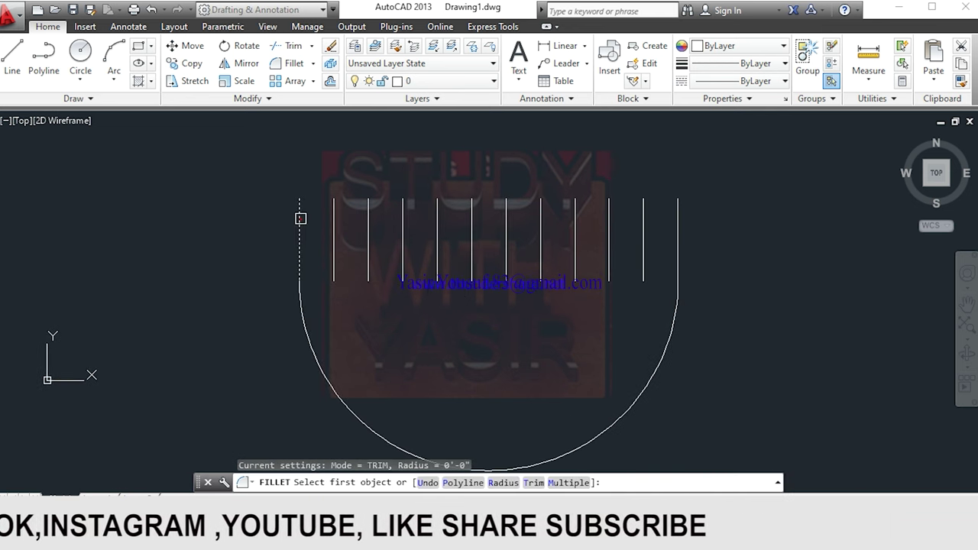
pyautogui.click(300, 216)
pyautogui.click(369, 217)
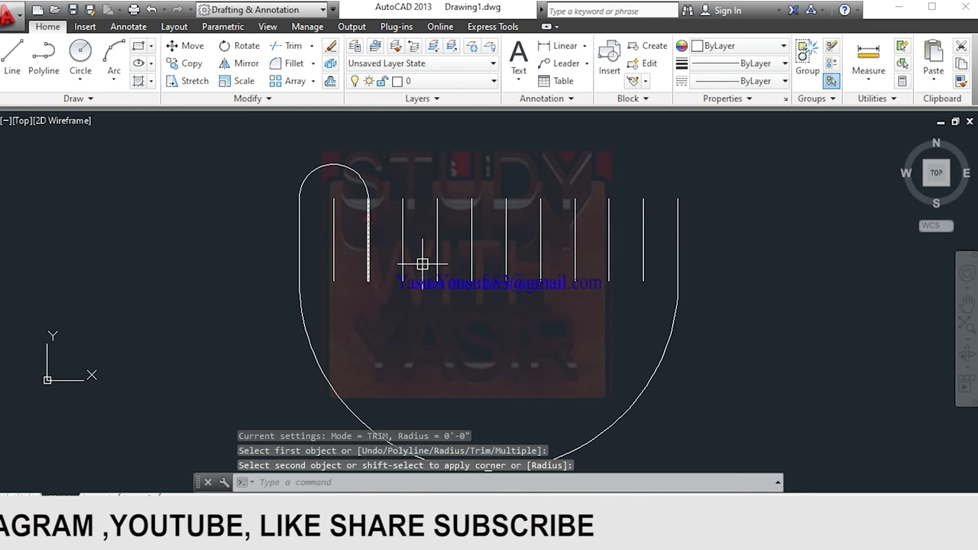
pyautogui.press('Return')
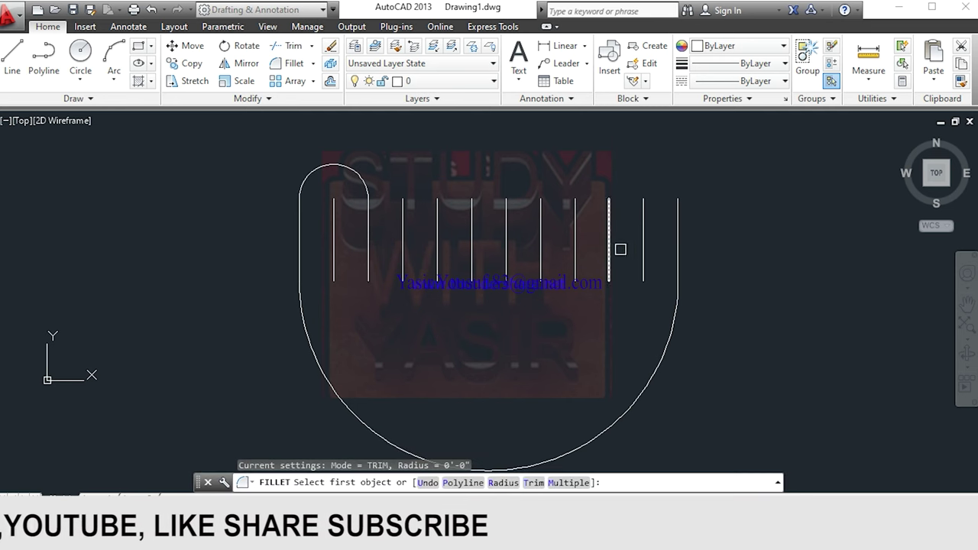
pyautogui.click(678, 223)
pyautogui.click(610, 224)
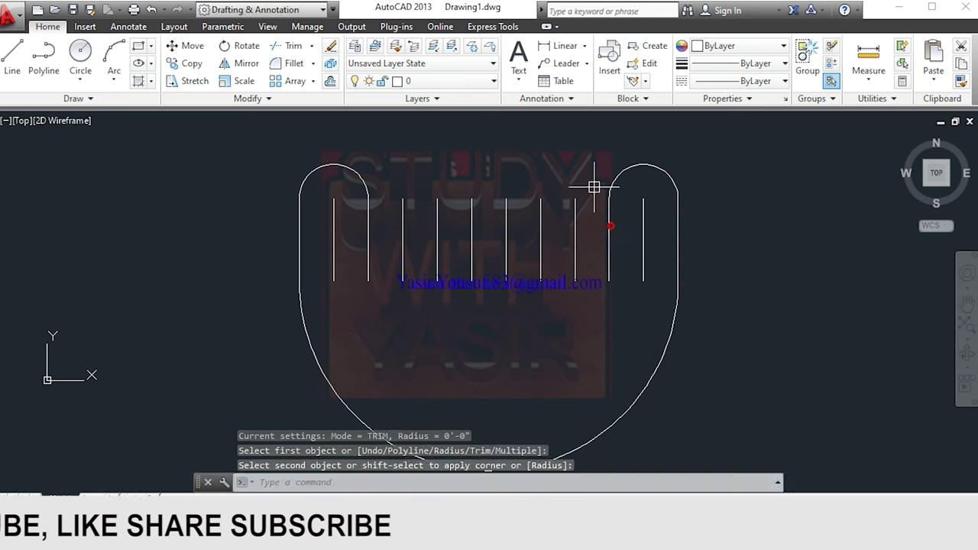
# Step: Fillet the left and right fluke line pairs into U-shaped bottoms
pyautogui.press('Return')
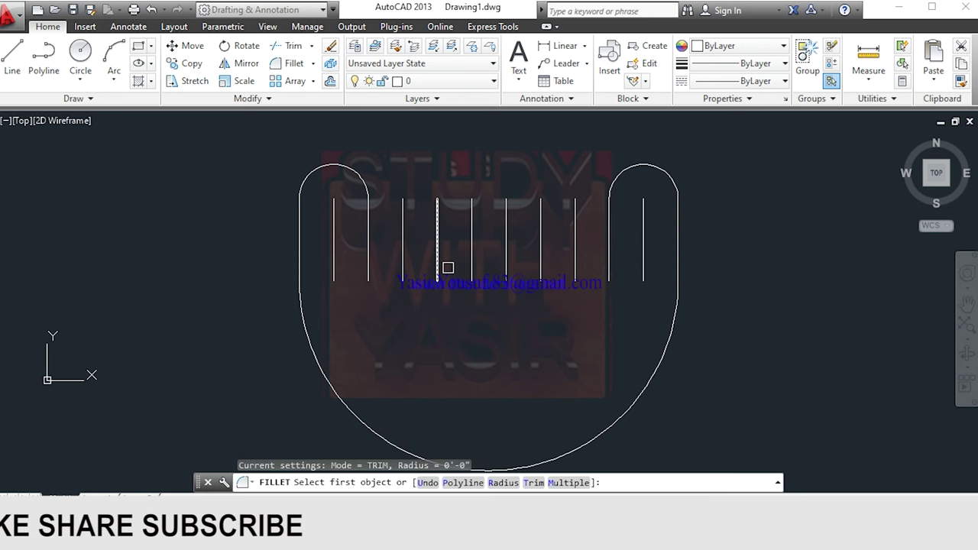
pyautogui.click(367, 262)
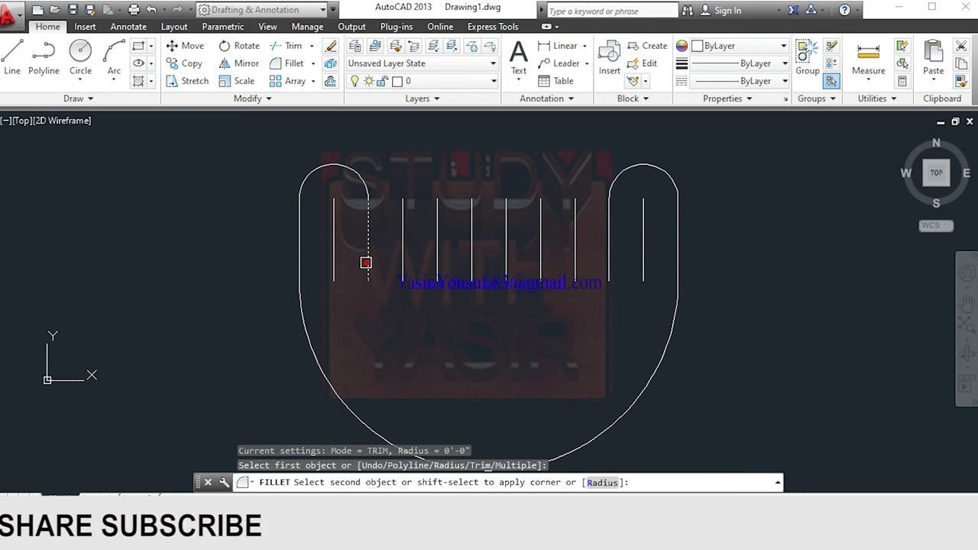
pyautogui.click(440, 259)
pyautogui.moveTo(379, 285); pyautogui.dragTo(346, 294, button='middle')
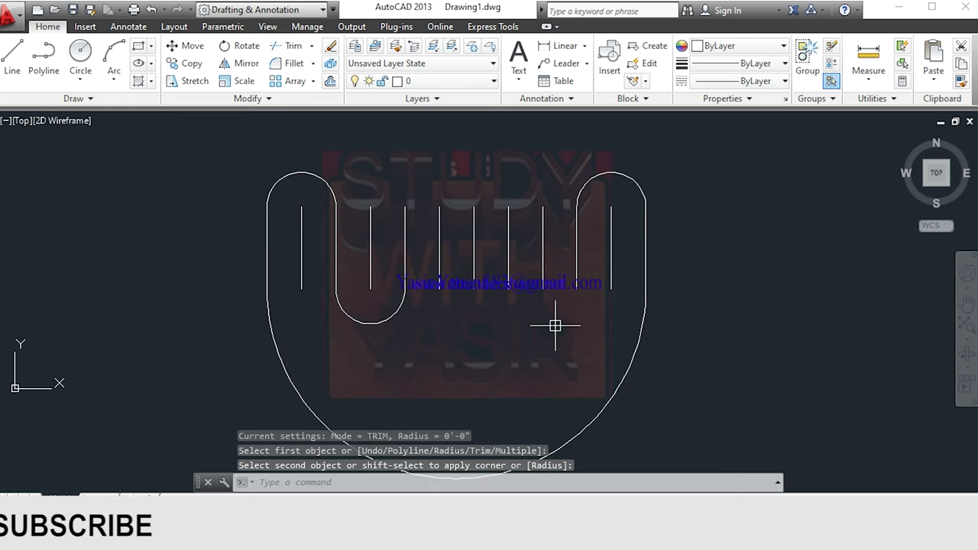
pyautogui.press('Return')
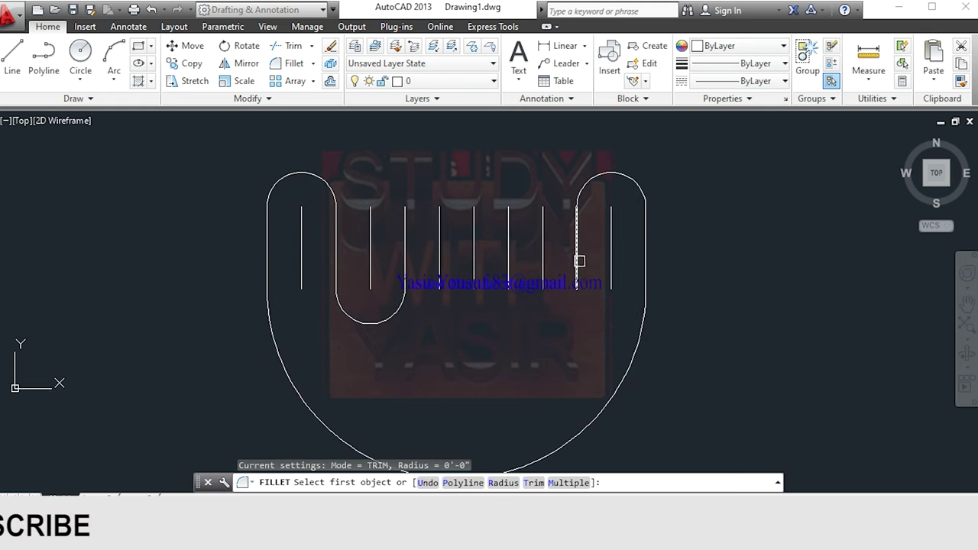
pyautogui.click(578, 257)
pyautogui.click(507, 247)
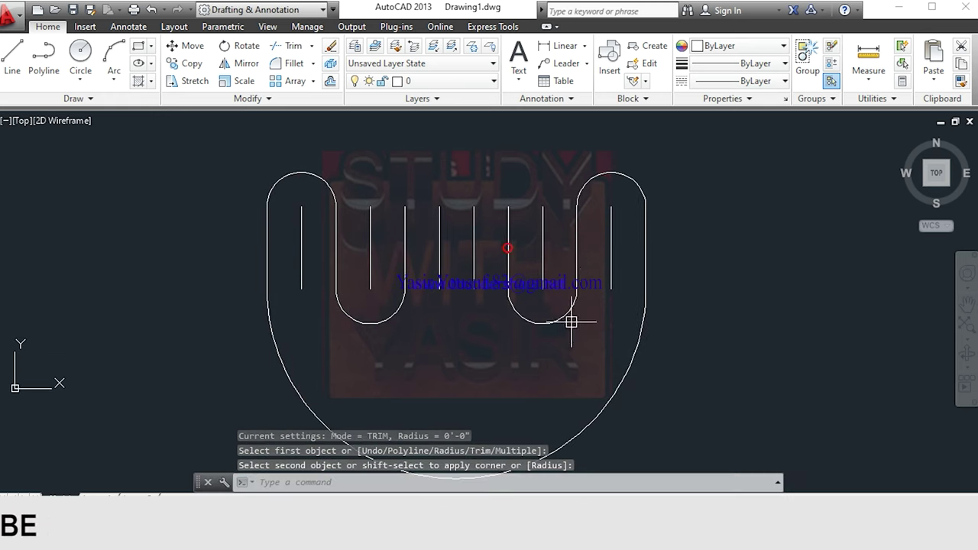
pyautogui.scroll(-2, 459, 313)
pyautogui.scroll(-2, 458, 275)
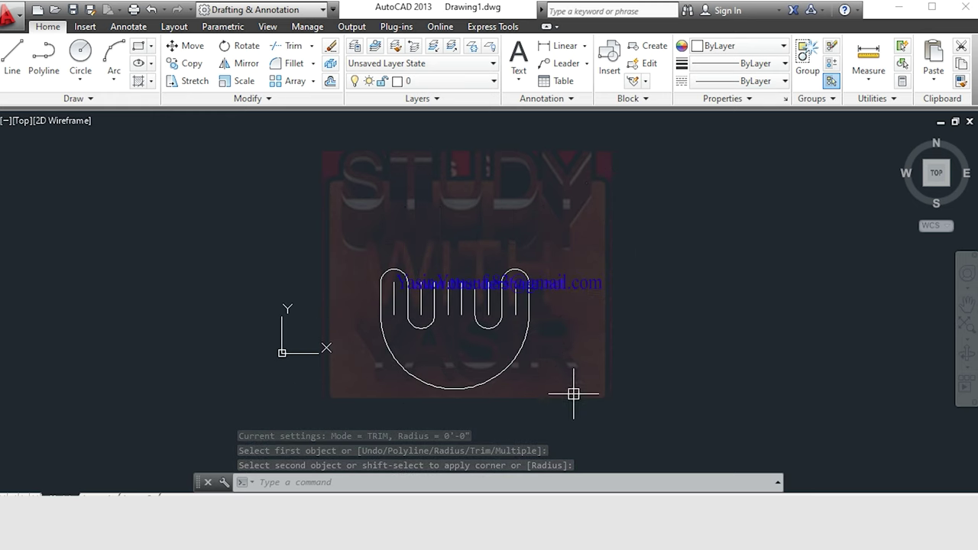
pyautogui.click(555, 464)
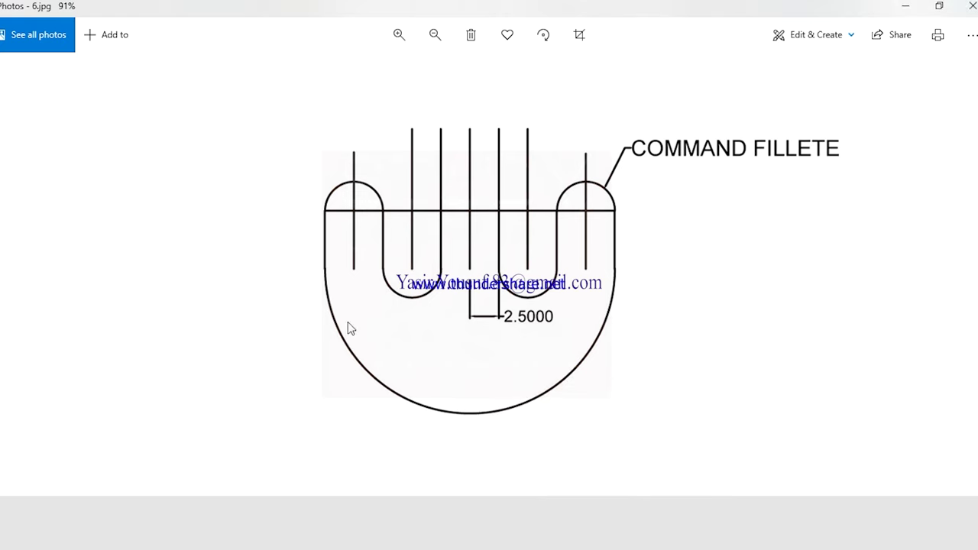
# Step: Zoom in and out on 6.jpg to study the anchor's upper rounded cap
pyautogui.scroll(-5, 532, 371)
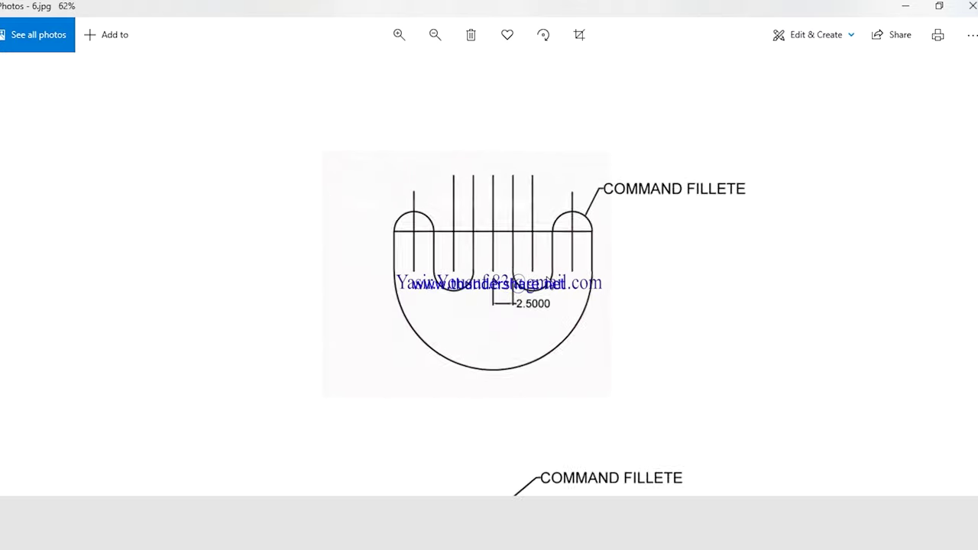
pyautogui.scroll(4, 501, 382)
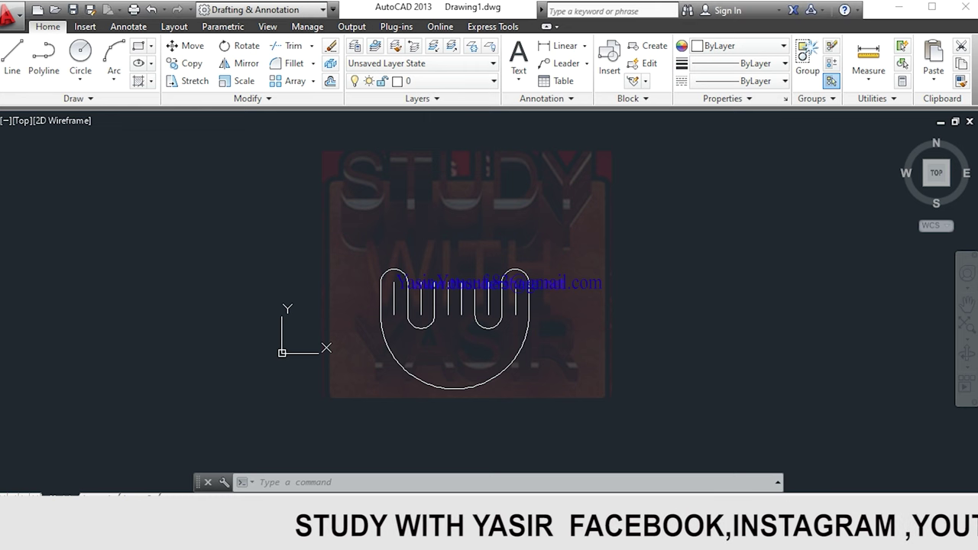
pyautogui.scroll(2, 406, 349)
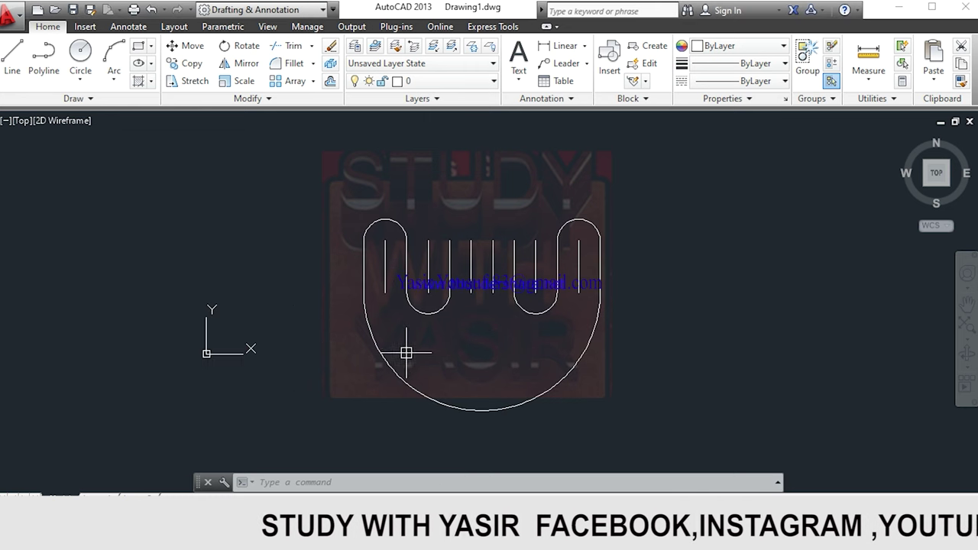
# Step: Draw a horizontal line joining the left and right cap ends
pyautogui.press('Escape')
pyautogui.press('Escape')
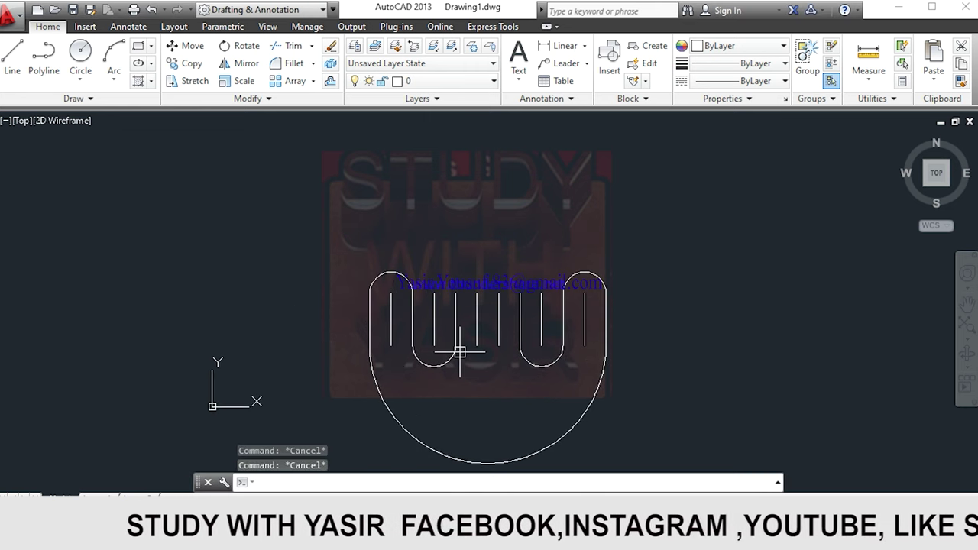
pyautogui.write('l')
pyautogui.press('Return')
pyautogui.click(369, 292)
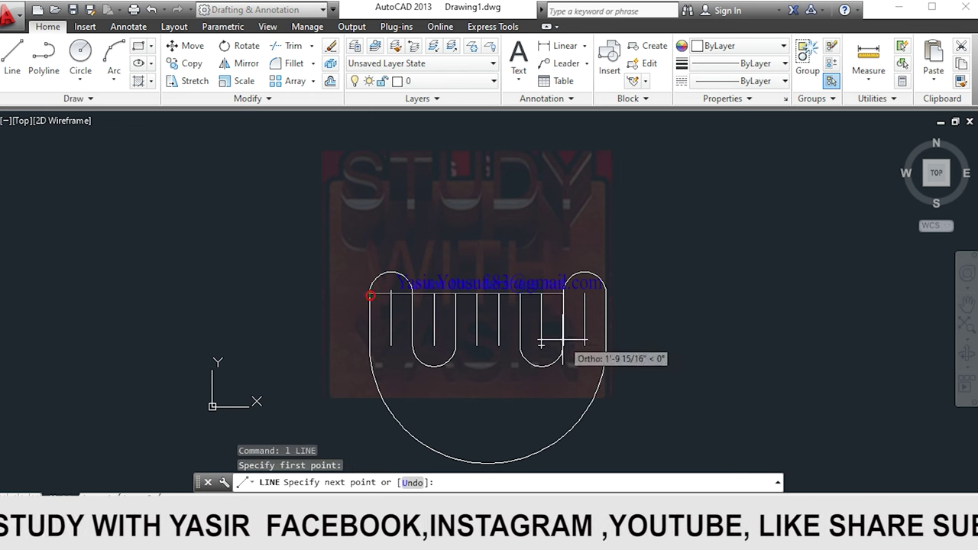
pyautogui.click(606, 293)
pyautogui.moveTo(606, 293); pyautogui.dragTo(604, 337, button='middle')
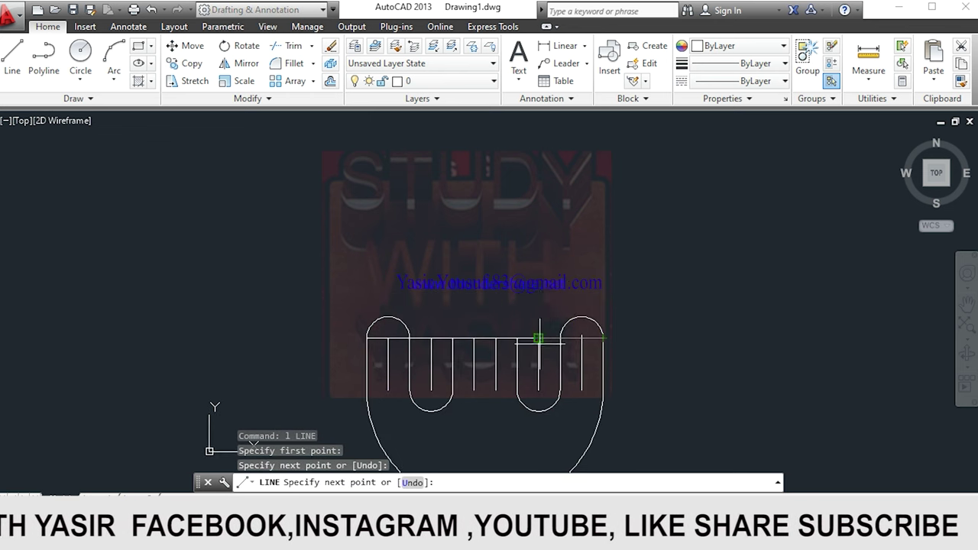
pyautogui.press('Escape')
pyautogui.press('Escape')
pyautogui.press('Escape')
# Step: Try offsetting the top line 30 units upward, then cancel the offset
pyautogui.write('o')
pyautogui.press('Return')
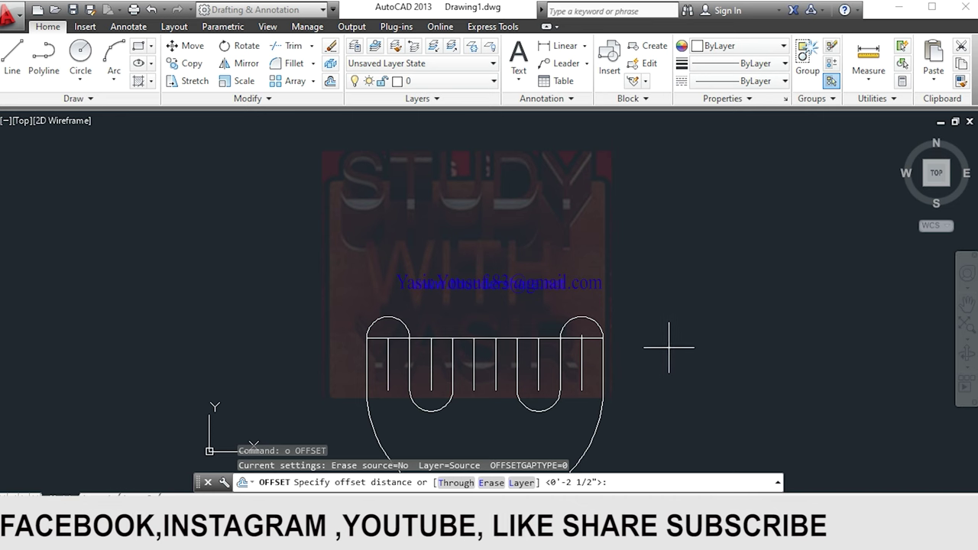
pyautogui.press('Return')
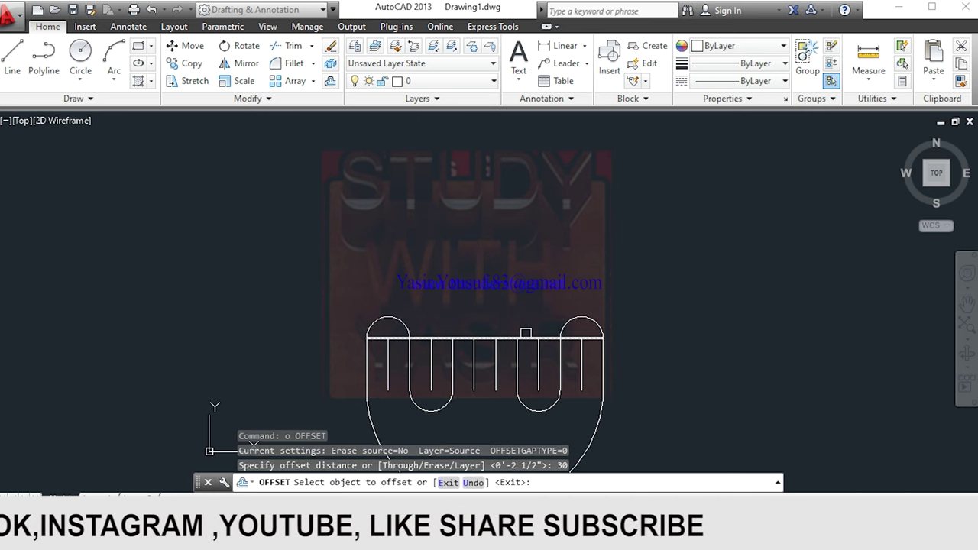
pyautogui.click(527, 337)
pyautogui.click(512, 235)
pyautogui.scroll(-1, 523, 250)
pyautogui.moveTo(523, 250); pyautogui.dragTo(531, 294, button='middle')
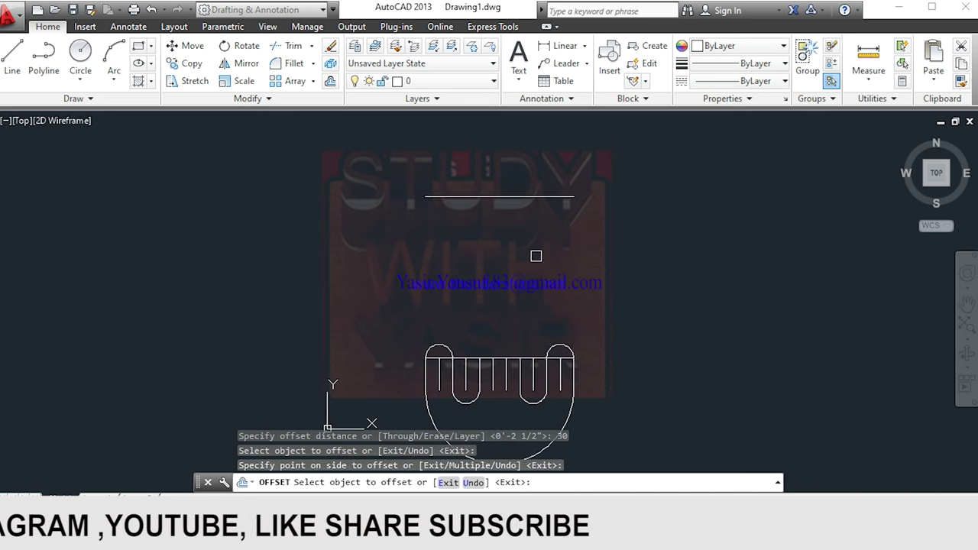
pyautogui.moveTo(500, 239); pyautogui.dragTo(505, 268, button='middle')
pyautogui.scroll(1, 510, 232)
pyautogui.press('Escape')
pyautogui.press('Escape')
pyautogui.press('Escape')
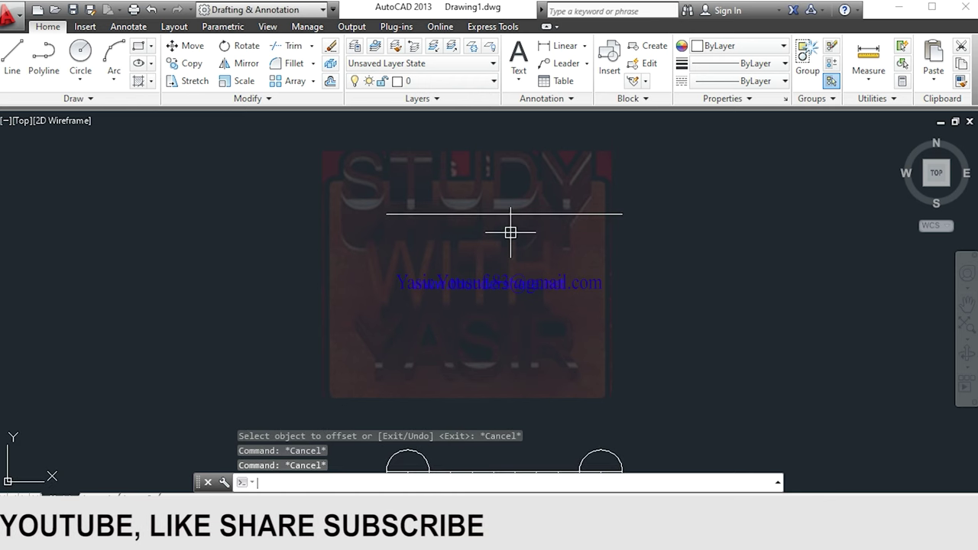
# Step: Offset the top horizontal line 10 units upward
pyautogui.write('o')
pyautogui.press('Return')
pyautogui.moveTo(539, 273); pyautogui.dragTo(540, 333, button='middle')
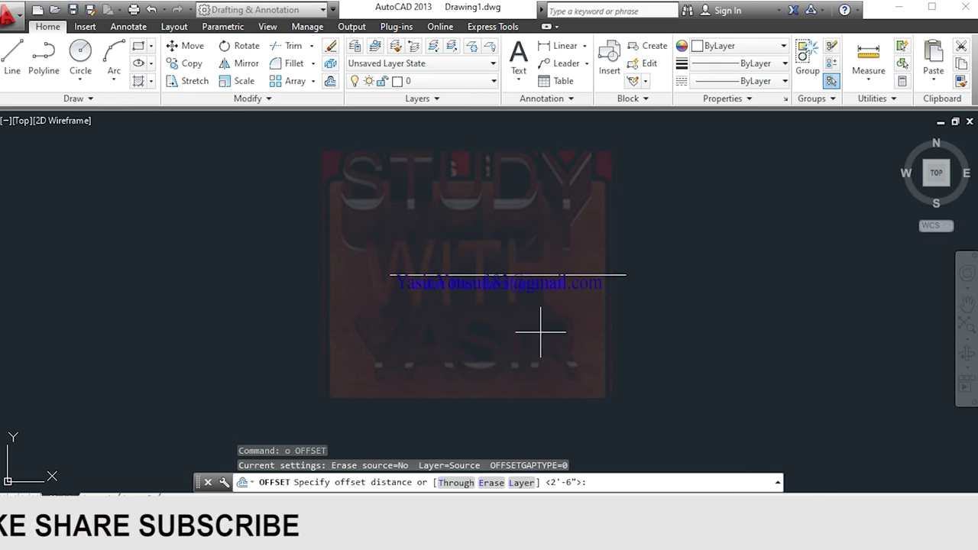
pyautogui.press('Return')
pyautogui.click(526, 273)
pyautogui.click(531, 222)
pyautogui.moveTo(540, 247); pyautogui.dragTo(555, 262, button='middle')
pyautogui.press('Escape')
pyautogui.press('Escape')
# Step: Erase the misplaced 10-unit offset line
pyautogui.write('e')
pyautogui.press('Return')
pyautogui.click(570, 249)
pyautogui.click(530, 171)
pyautogui.press('Return')
pyautogui.press('Escape')
pyautogui.press('Escape')
# Step: Offset the top horizontal line 5 units upward to form the upper band
pyautogui.write('o')
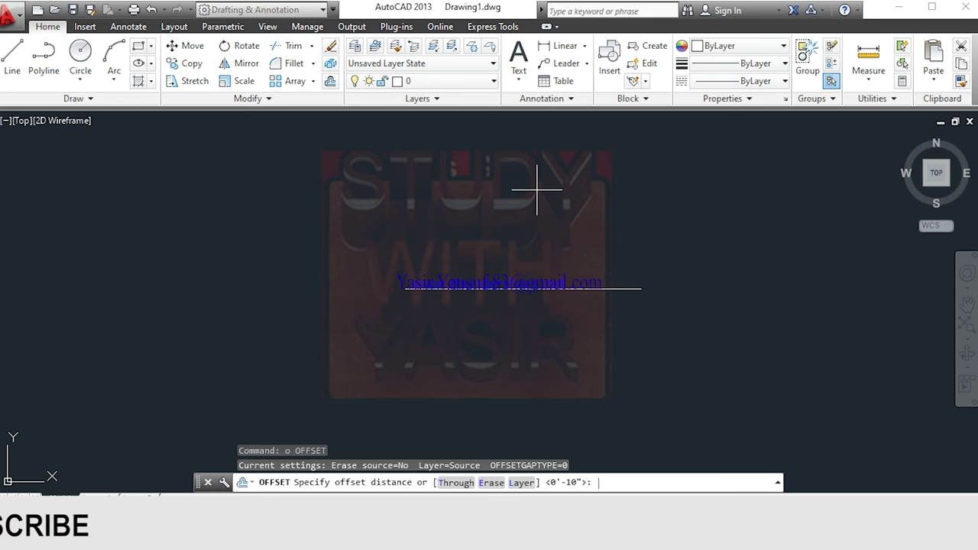
pyautogui.write('5')
pyautogui.press('Return')
pyautogui.click(536, 289)
pyautogui.click(528, 234)
pyautogui.scroll(-2, 564, 355)
pyautogui.moveTo(564, 355)
pyautogui.mouseDown(button='middle')
pyautogui.moveTo(566, 256)
pyautogui.moveTo(576, 286)
pyautogui.moveTo(564, 288)
pyautogui.mouseUp(button='middle')
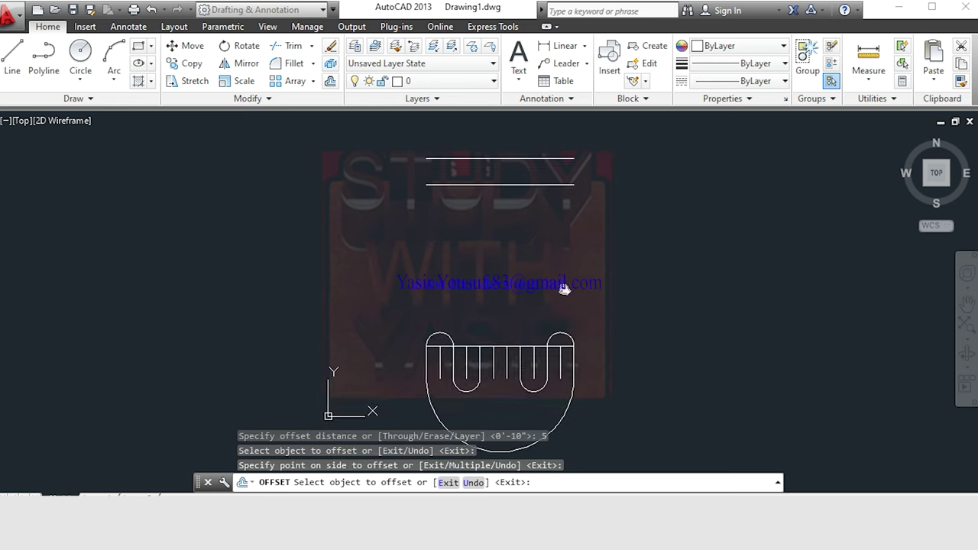
pyautogui.press('Escape')
pyautogui.press('Escape')
pyautogui.press('Escape')
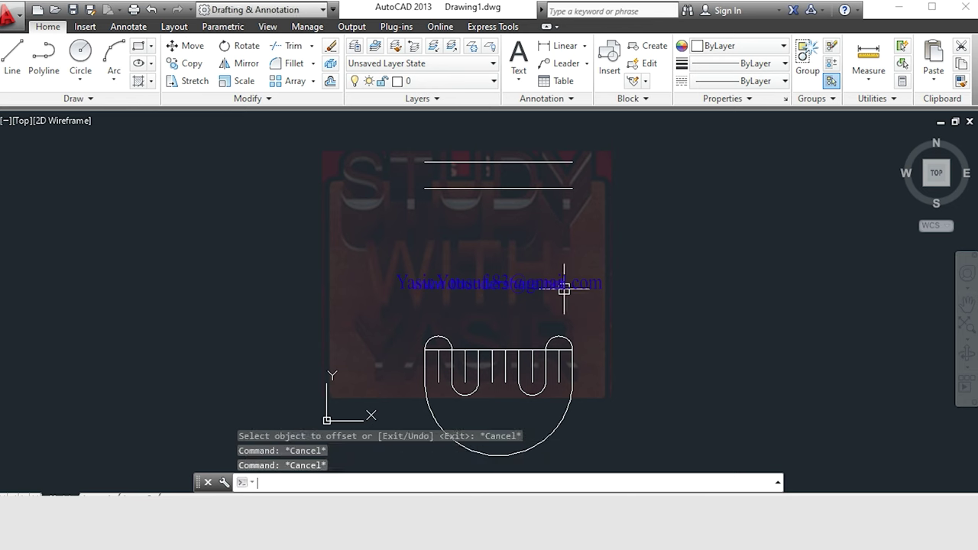
pyautogui.write('e')
# Step: Extend the left and right vertical shank lines up to the top band line
pyautogui.press('Return')
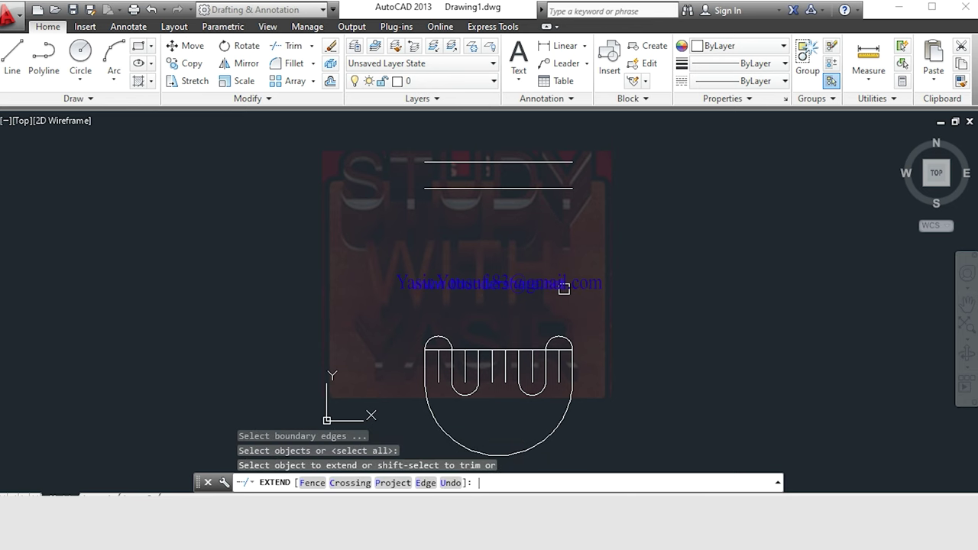
pyautogui.click(520, 361)
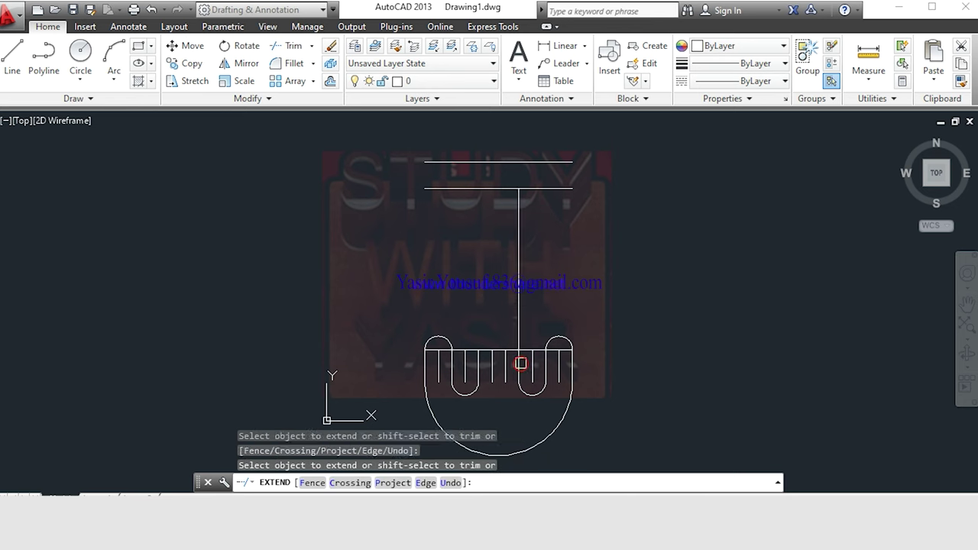
pyautogui.click(467, 360)
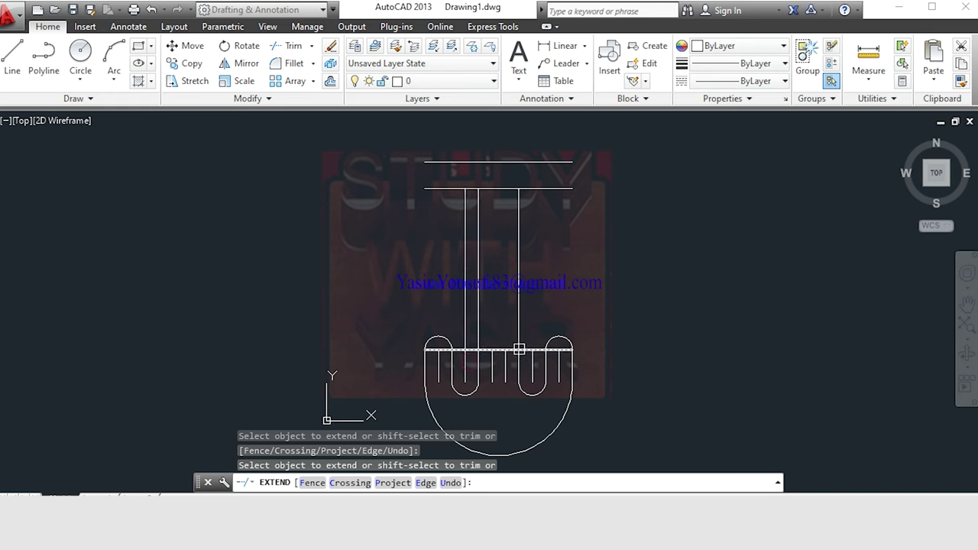
pyautogui.moveTo(581, 284)
pyautogui.mouseDown(button='middle')
pyautogui.moveTo(581, 328)
pyautogui.moveTo(517, 327)
pyautogui.mouseUp(button='middle')
pyautogui.scroll(3, 518, 326)
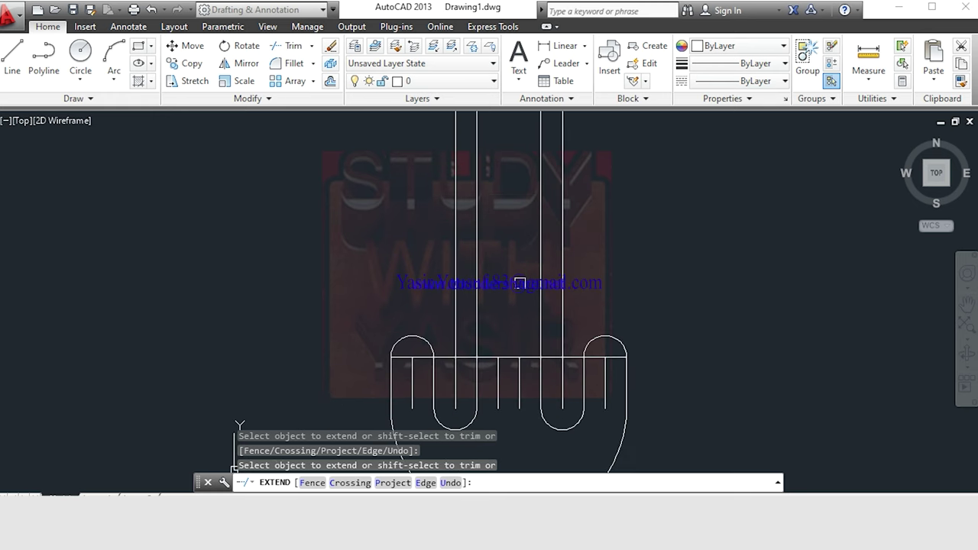
pyautogui.moveTo(545, 271)
pyautogui.mouseDown(button='middle')
pyautogui.moveTo(541, 331)
pyautogui.moveTo(564, 246)
pyautogui.moveTo(585, 376)
pyautogui.mouseUp(button='middle')
pyautogui.scroll(1, 541, 332)
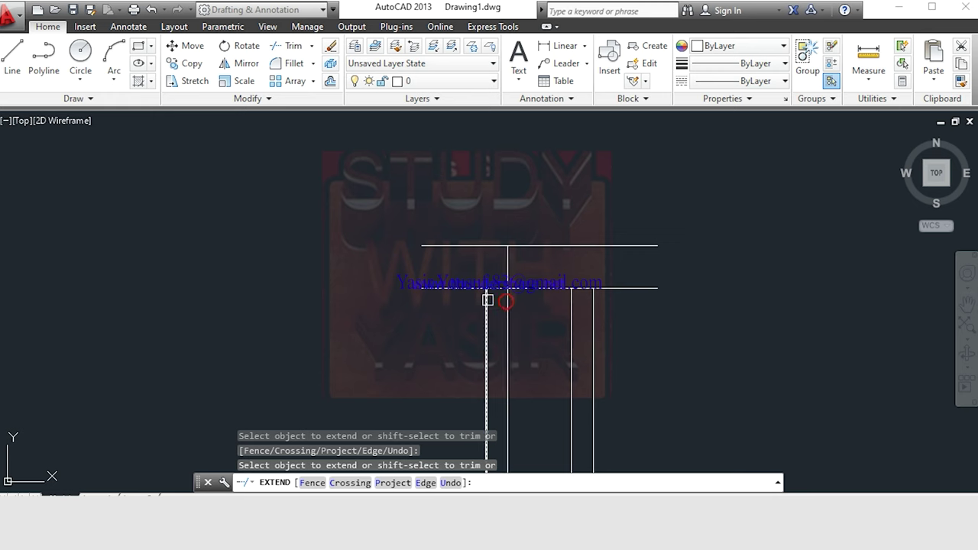
pyautogui.click(488, 300)
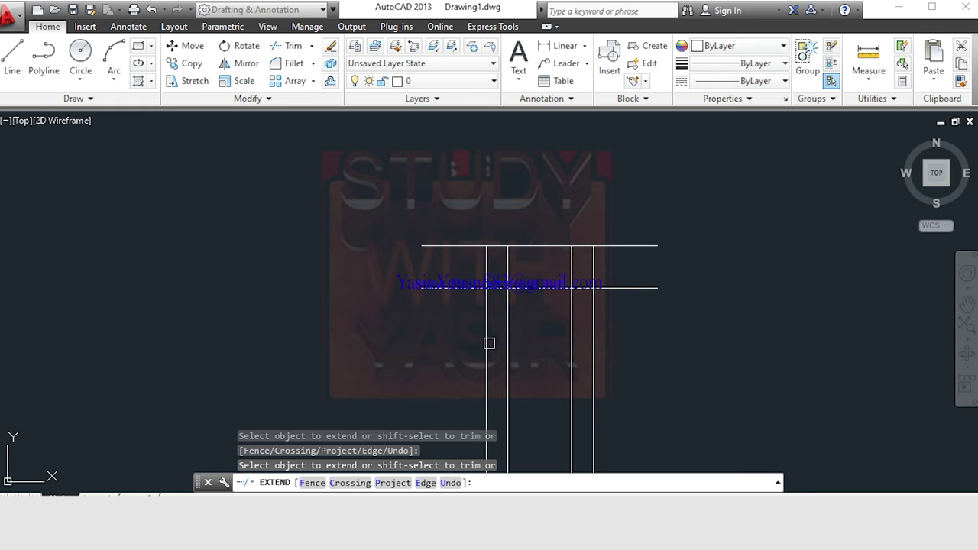
pyautogui.scroll(2, 508, 240)
pyautogui.scroll(2, 527, 214)
pyautogui.scroll(2, 495, 232)
pyautogui.scroll(-4, 495, 232)
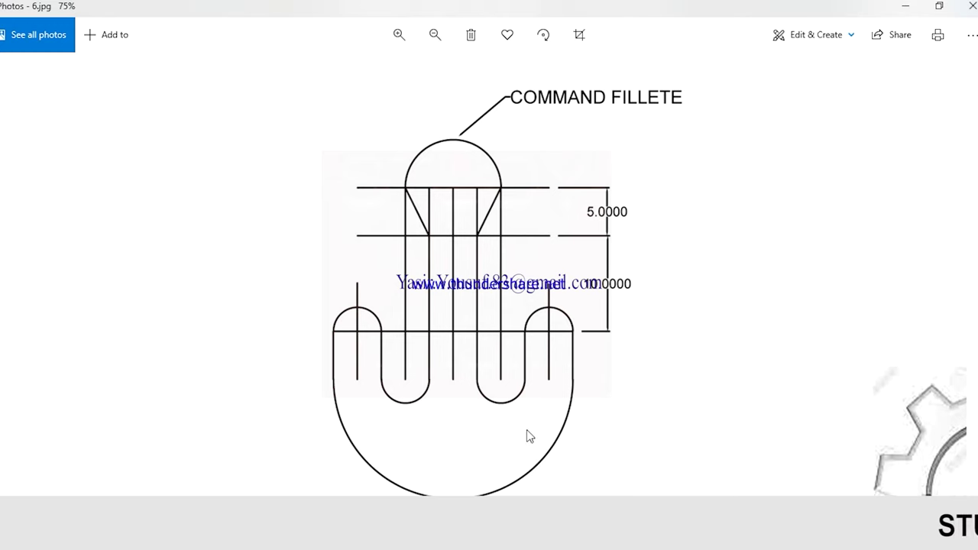
# Step: Zoom the reference anchor image in Photos to 100% to study the cap
pyautogui.scroll(1, 426, 204)
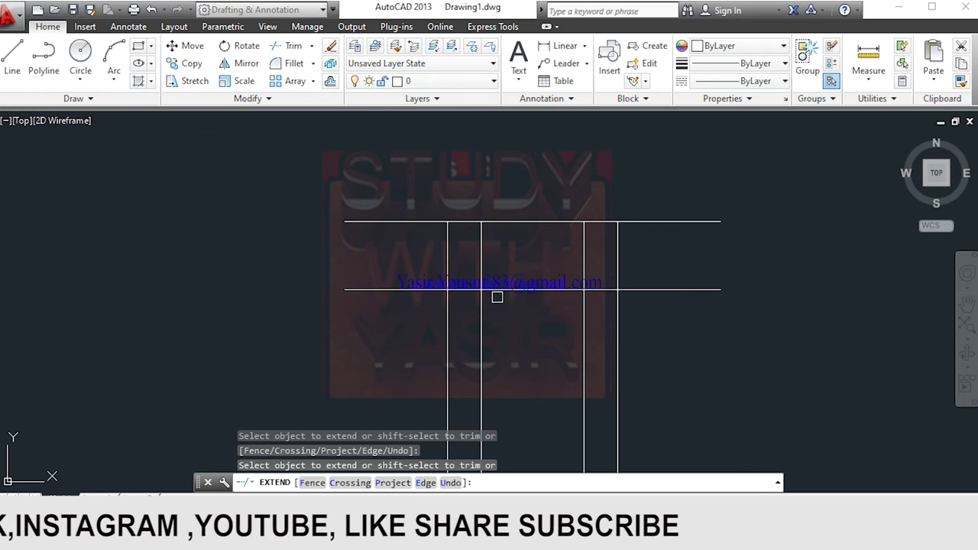
# Step: Draw left and right slanted lines linking the band's outer corners to the inner shank intersections
pyautogui.press('Escape')
pyautogui.write('l')
pyautogui.press('Return')
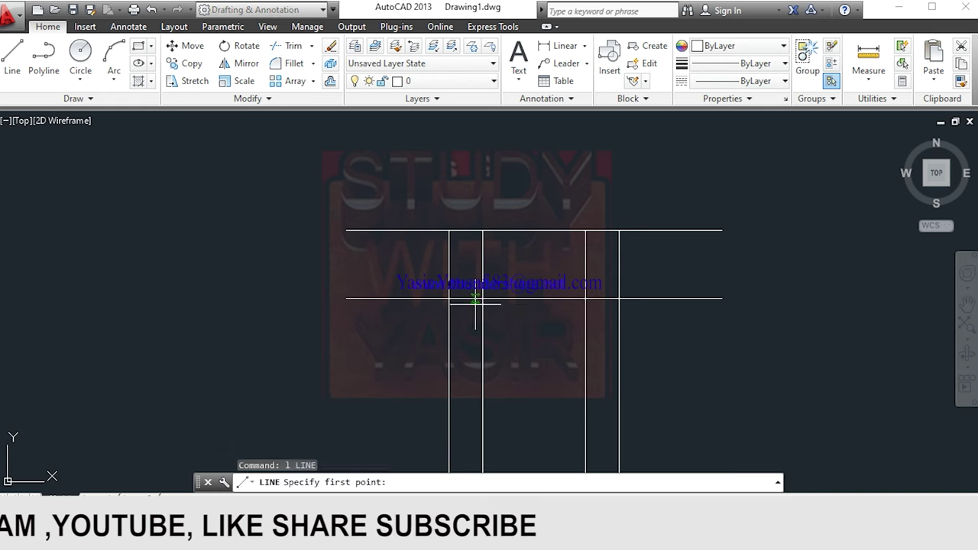
pyautogui.click(482, 298)
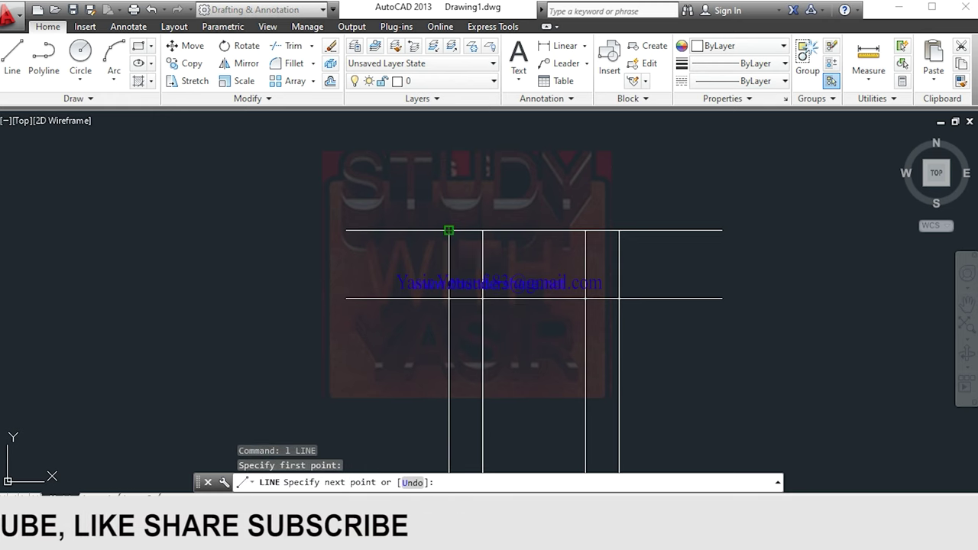
pyautogui.click(451, 231)
pyautogui.press('Return')
pyautogui.press('Return')
pyautogui.click(585, 298)
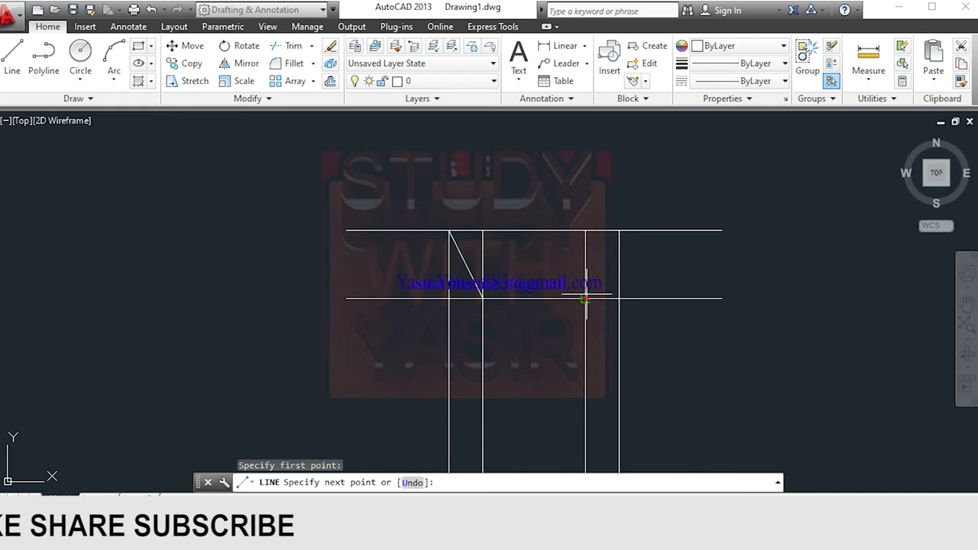
pyautogui.click(619, 230)
pyautogui.moveTo(619, 230); pyautogui.dragTo(615, 305, button='middle')
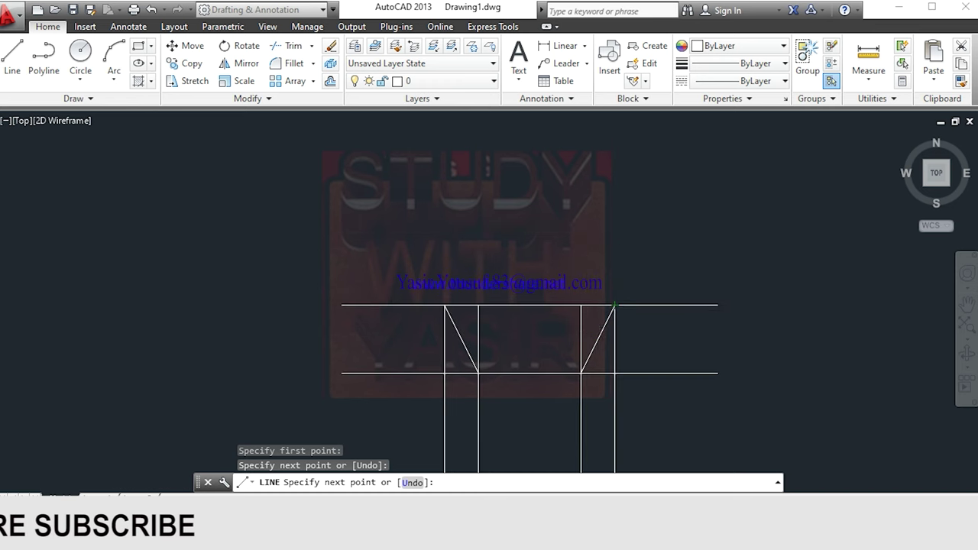
# Step: Attempt a fillet between the vertical line and the right diagonal, then undo it
pyautogui.press('Escape')
pyautogui.press('Escape')
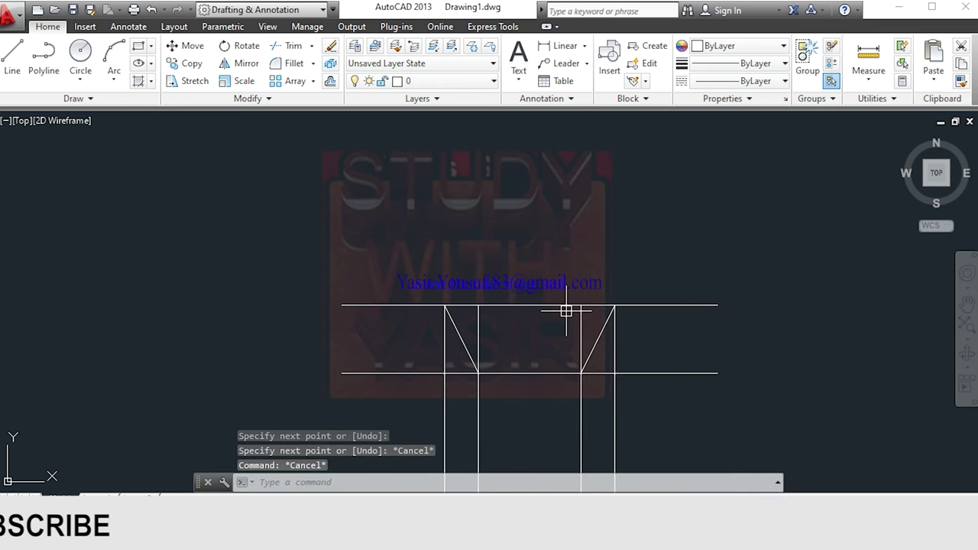
pyautogui.write('f')
pyautogui.press('Return')
pyautogui.click(446, 324)
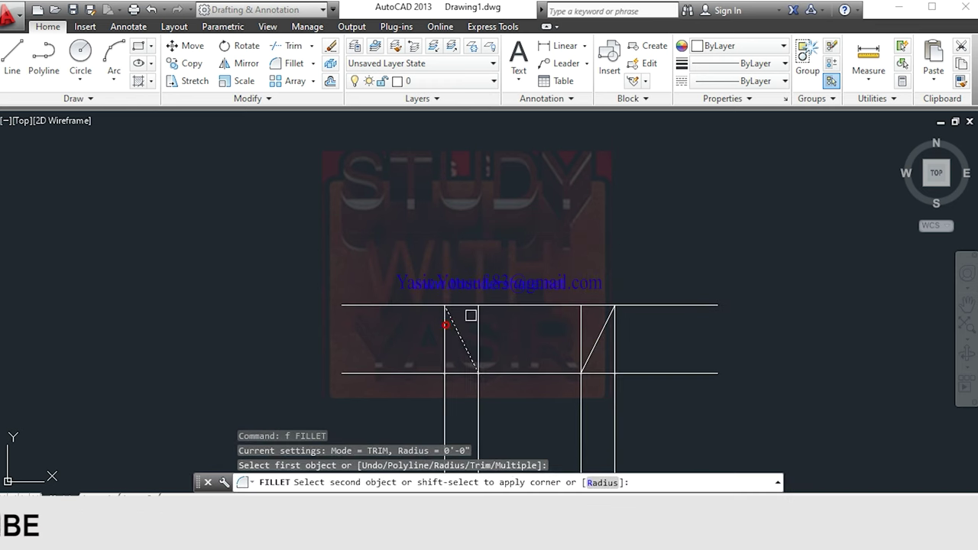
pyautogui.click(614, 329)
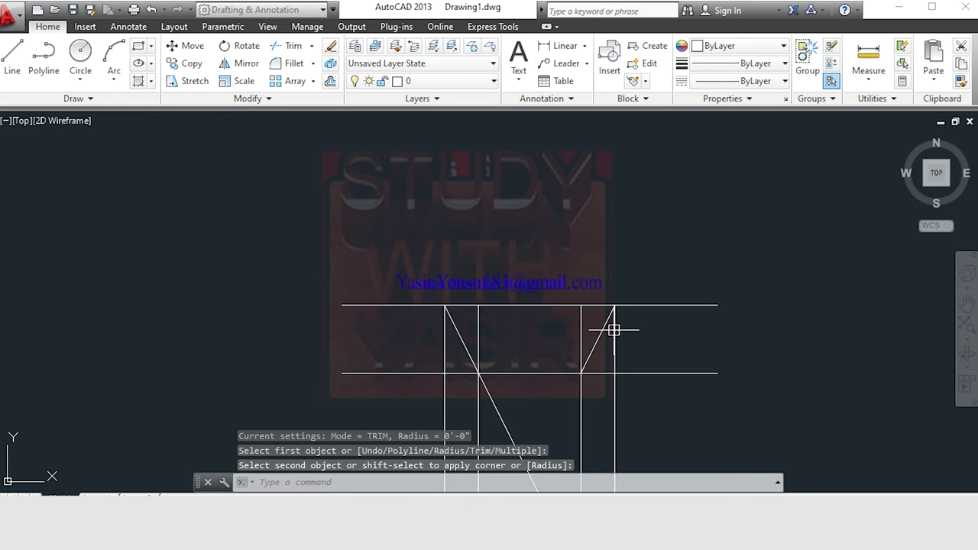
pyautogui.moveTo(554, 379); pyautogui.dragTo(553, 308, button='middle')
pyautogui.scroll(-1, 557, 327)
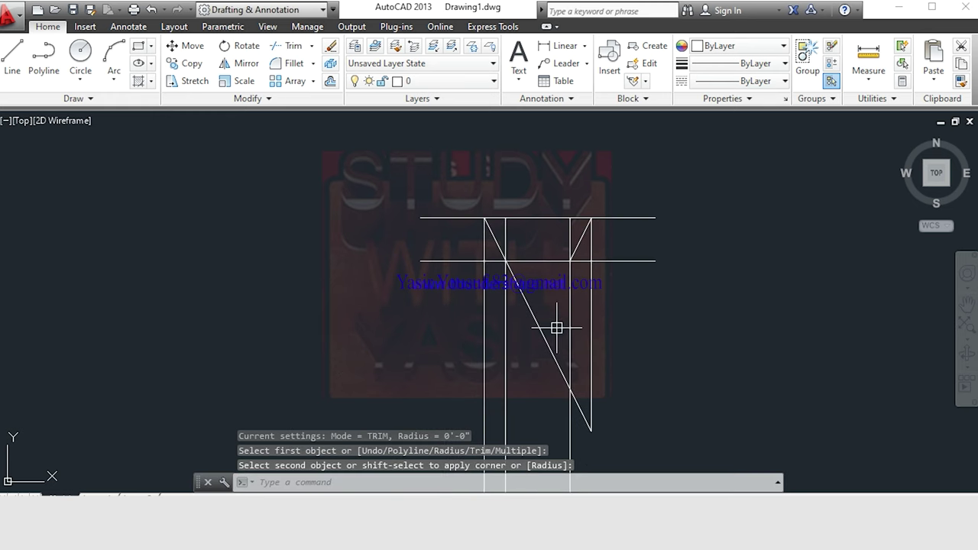
pyautogui.press('Escape')
pyautogui.press('Escape')
pyautogui.press('Escape')
pyautogui.write('u')
pyautogui.press('Return')
pyautogui.press('Return')
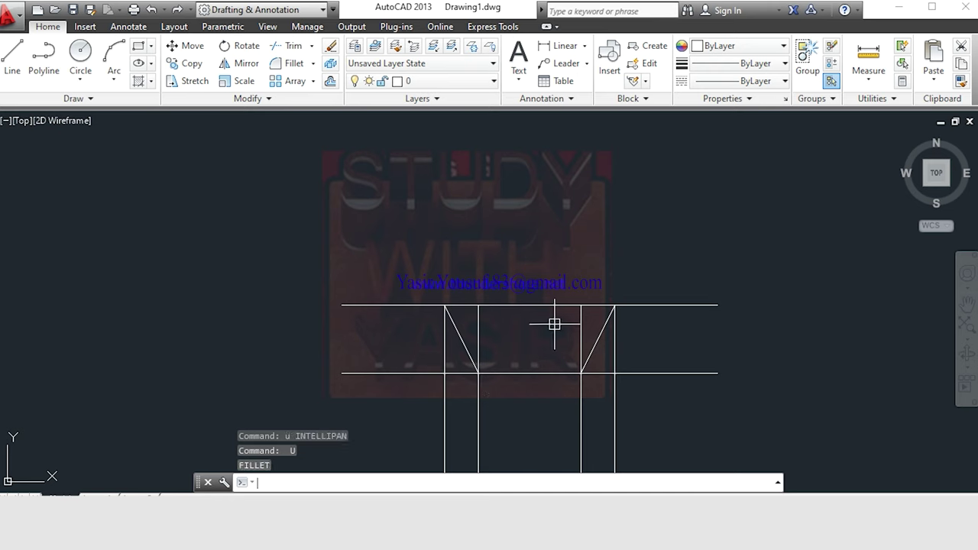
# Step: Abandon the repeated fillet attempts and start an arc at the shank's top-left corner
pyautogui.press('Escape')
pyautogui.press('Escape')
pyautogui.write('a')
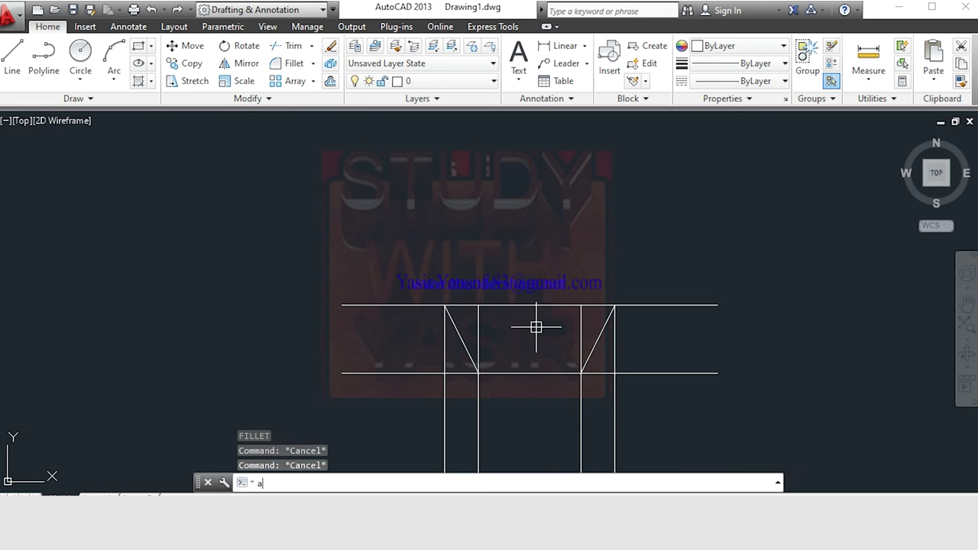
pyautogui.press('Escape')
pyautogui.write('f')
pyautogui.press('Return')
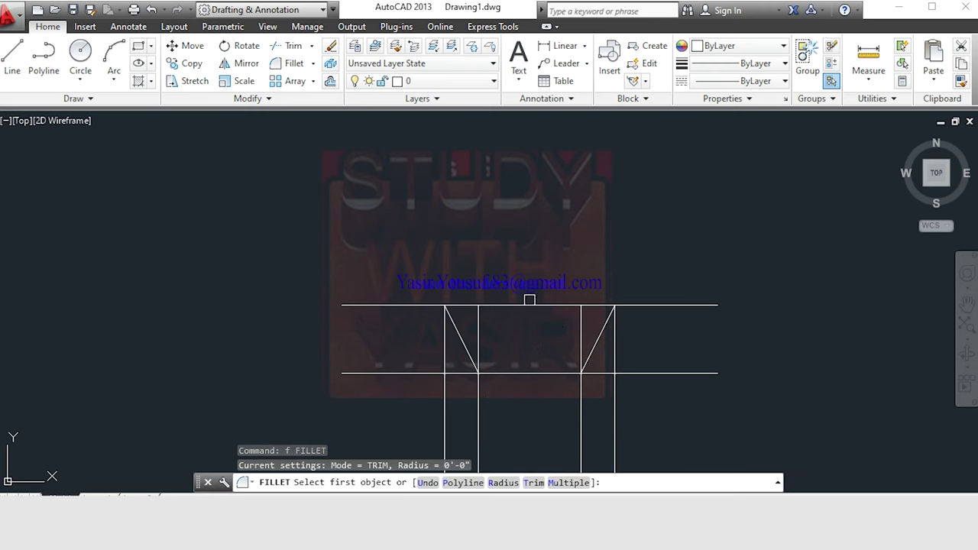
pyautogui.press('Escape')
pyautogui.press('Escape')
pyautogui.write('f')
pyautogui.press('Return')
pyautogui.press('Escape')
pyautogui.press('Escape')
pyautogui.press('Escape')
pyautogui.press('Escape')
pyautogui.moveTo(469, 267); pyautogui.dragTo(463, 284, button='middle')
pyautogui.write('f')
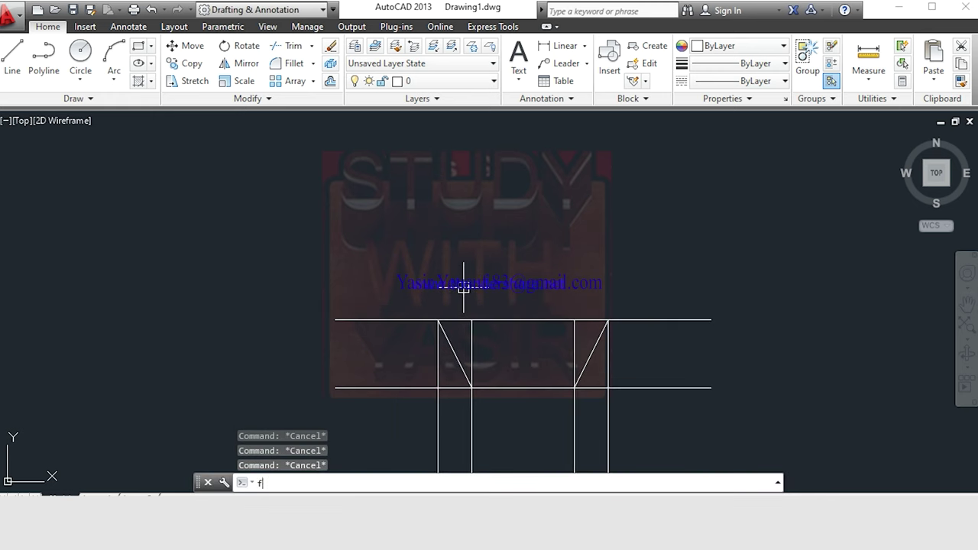
pyautogui.press('Return')
pyautogui.press('Escape')
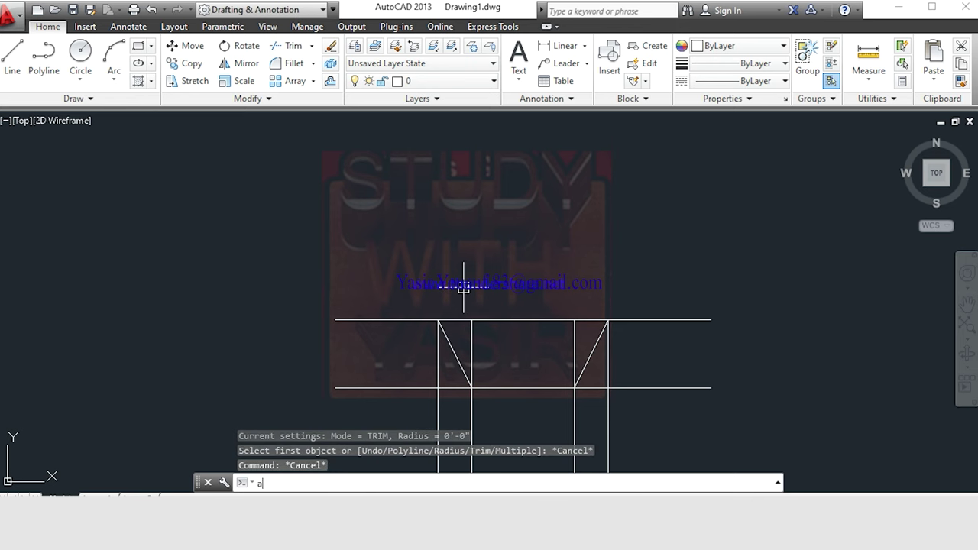
pyautogui.press('Return')
pyautogui.click(437, 320)
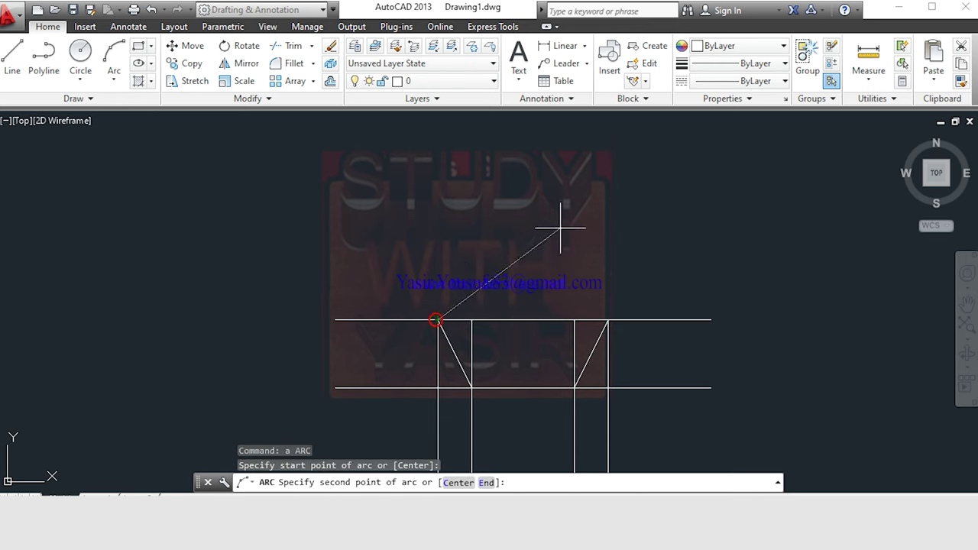
# Step: Finish the cap arc through a top point, ending at the shank's top-right corner
pyautogui.click(525, 199)
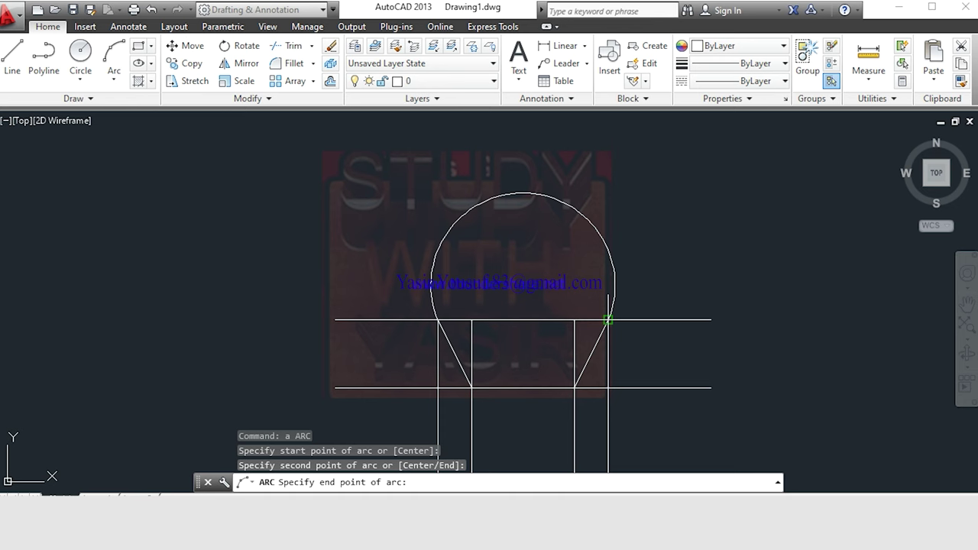
pyautogui.click(620, 319)
pyautogui.moveTo(617, 357); pyautogui.dragTo(606, 272, button='middle')
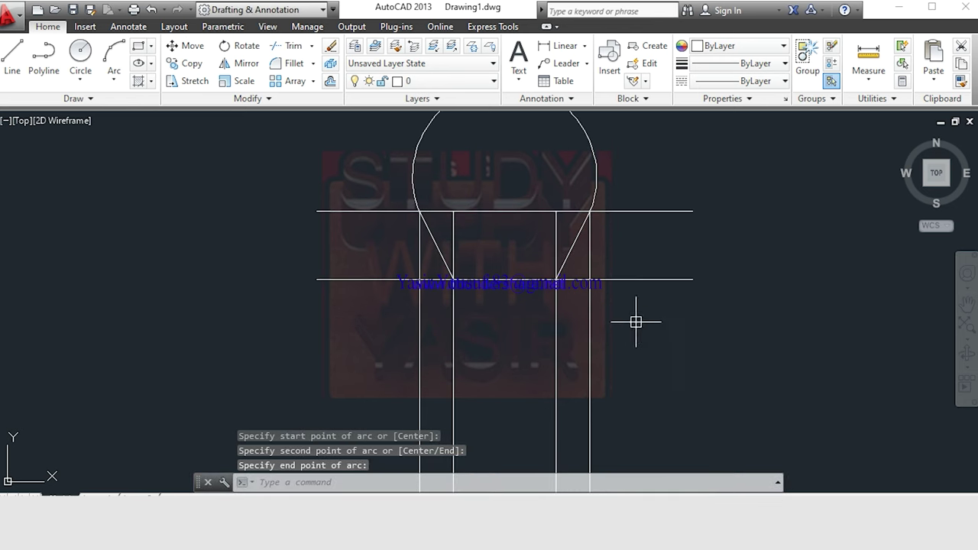
pyautogui.press('Escape')
pyautogui.press('Escape')
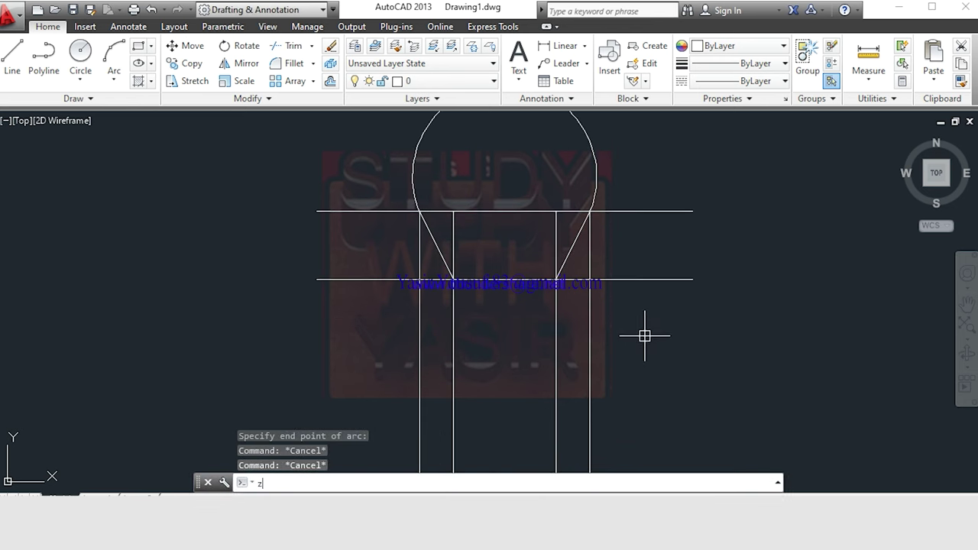
# Step: Zoom to extents so the whole anchor drawing is visible
pyautogui.write('z')
pyautogui.press('Return')
pyautogui.write('e')
pyautogui.press('Return')
pyautogui.scroll(-3, 627, 316)
pyautogui.scroll(2, 593, 312)
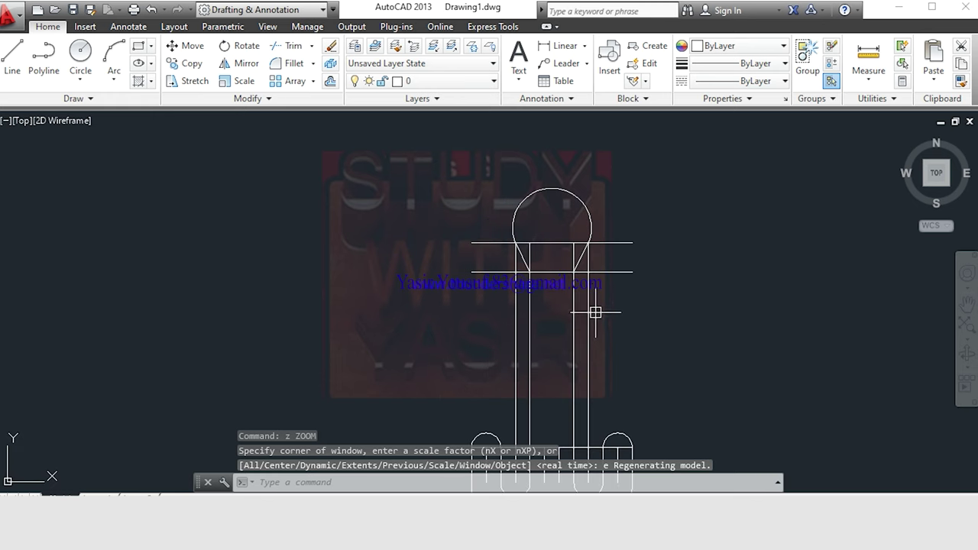
pyautogui.scroll(-1, 631, 227)
pyautogui.moveTo(631, 228); pyautogui.dragTo(631, 224, button='middle')
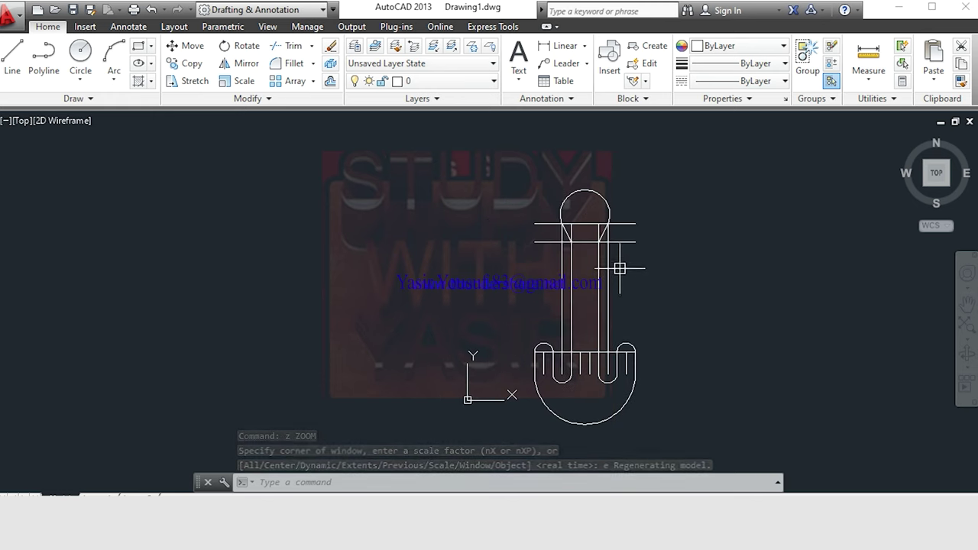
# Step: Dismiss the Help window and begin erasing the horizontal guide lines
pyautogui.press('F1')
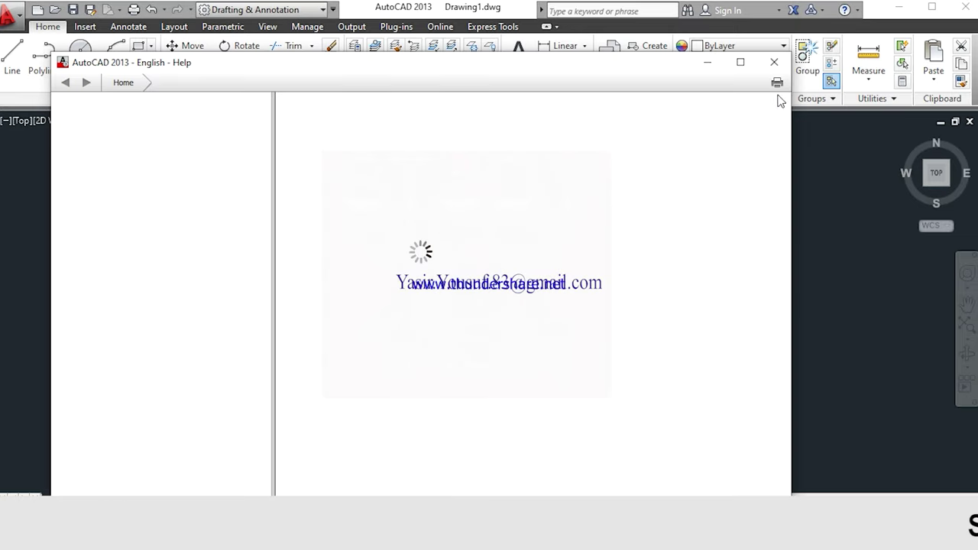
pyautogui.click(770, 61)
pyautogui.moveTo(640, 292); pyautogui.dragTo(641, 313, button='middle')
pyautogui.write('e')
pyautogui.press('Return')
pyautogui.click(654, 219)
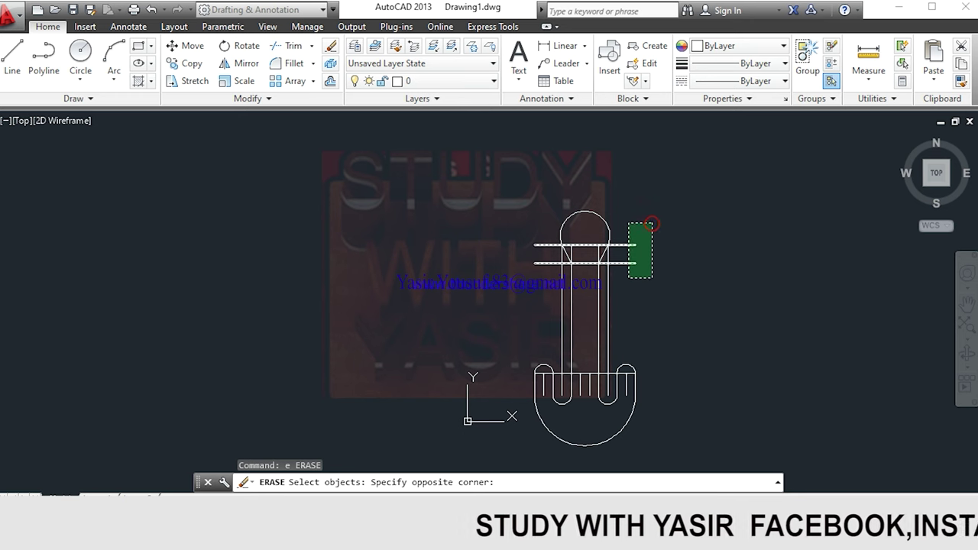
# Step: Erase the two horizontal band lines, then try picking two shank construction lines
pyautogui.click(628, 278)
pyautogui.press('Return')
pyautogui.press('Escape')
pyautogui.press('Escape')
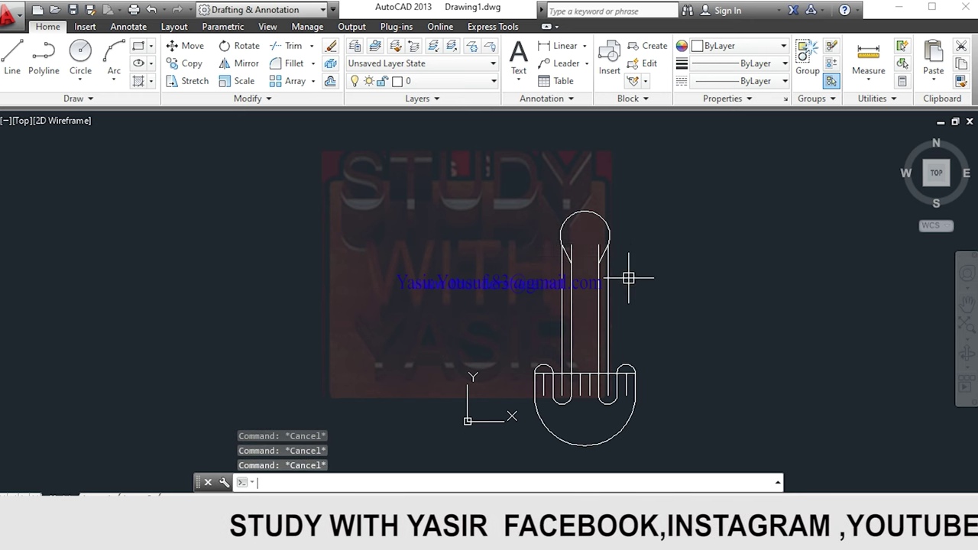
pyautogui.write('e')
pyautogui.press('Return')
pyautogui.click(564, 301)
pyautogui.press('Escape')
pyautogui.press('Escape')
pyautogui.write('e')
pyautogui.press('Return')
pyautogui.click(608, 308)
pyautogui.press('Escape')
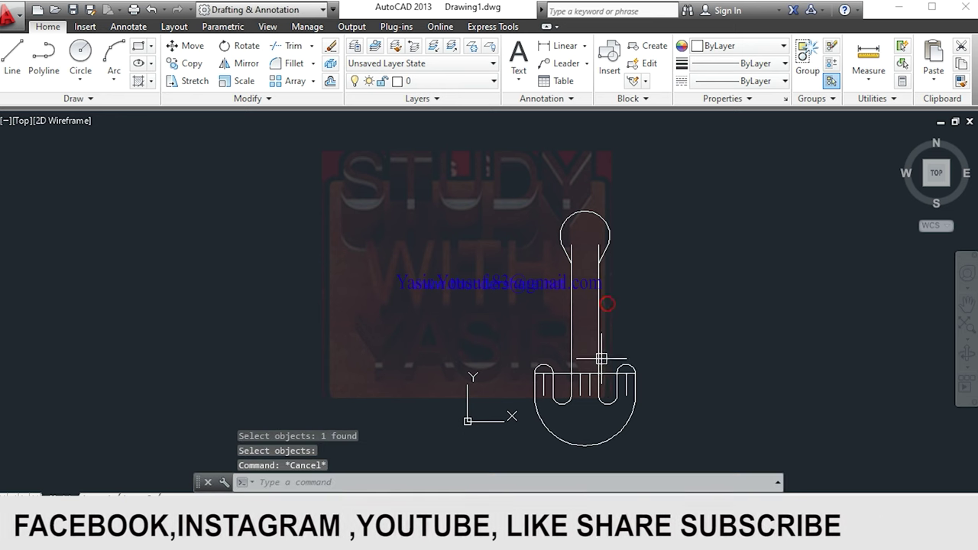
# Step: Erase another horizontal line and the three short lines in the shank
pyautogui.write('e')
pyautogui.press('Return')
pyautogui.scroll(5, 599, 384)
pyautogui.click(613, 373)
pyautogui.click(613, 308)
pyautogui.press('Return')
pyautogui.scroll(-2, 614, 308)
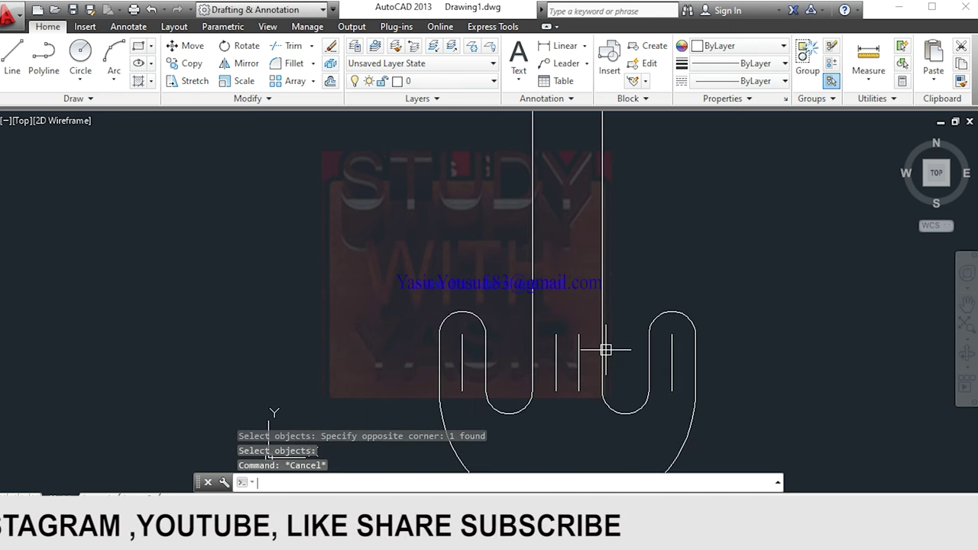
pyautogui.write('e')
pyautogui.press('Return')
pyautogui.click(588, 326)
pyautogui.click(549, 361)
pyautogui.press('Return')
# Step: Erase the short leftover lines inside the left and right flukes
pyautogui.write('e')
pyautogui.press('Return')
pyautogui.click(463, 363)
pyautogui.press('Return')
pyautogui.write('e')
pyautogui.press('Return')
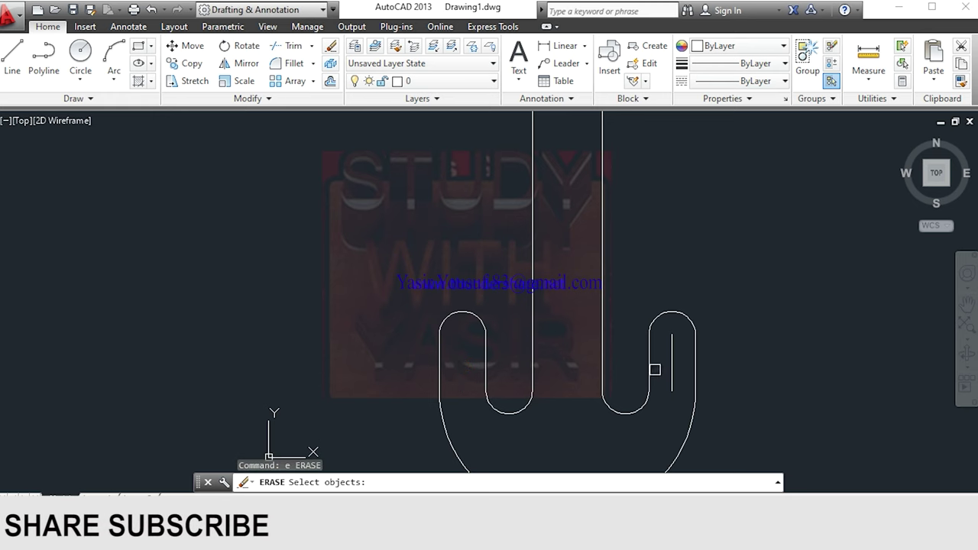
pyautogui.click(672, 372)
pyautogui.press('Return')
pyautogui.scroll(-2, 672, 372)
pyautogui.scroll(4, 550, 308)
pyautogui.moveTo(494, 191)
pyautogui.mouseDown(button='middle')
pyautogui.moveTo(512, 257)
pyautogui.moveTo(541, 262)
pyautogui.mouseUp(button='middle')
pyautogui.scroll(2, 544, 263)
pyautogui.press('Escape')
pyautogui.press('Escape')
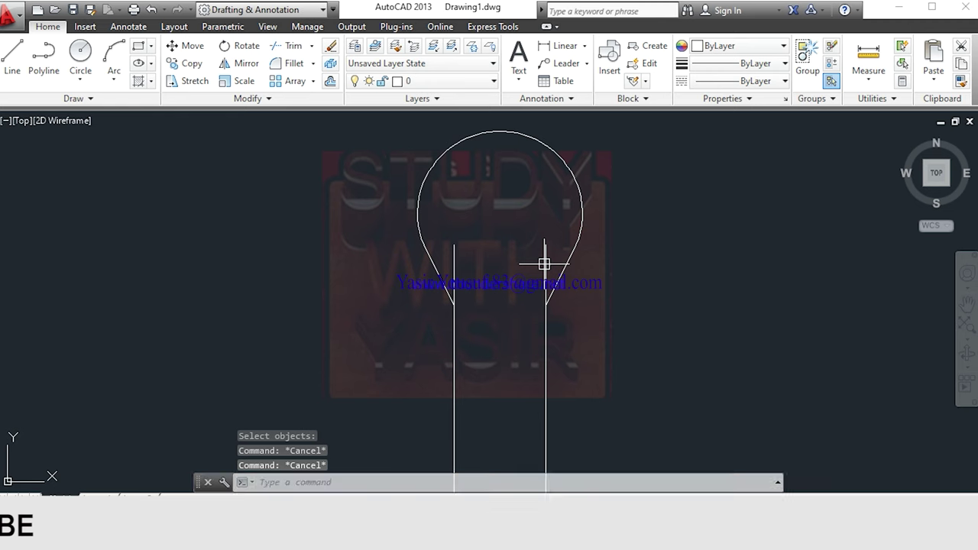
pyautogui.write('tr')
pyautogui.press('Return')
# Step: Start a Move and window-select the round cap arc and its objects
pyautogui.press('Return')
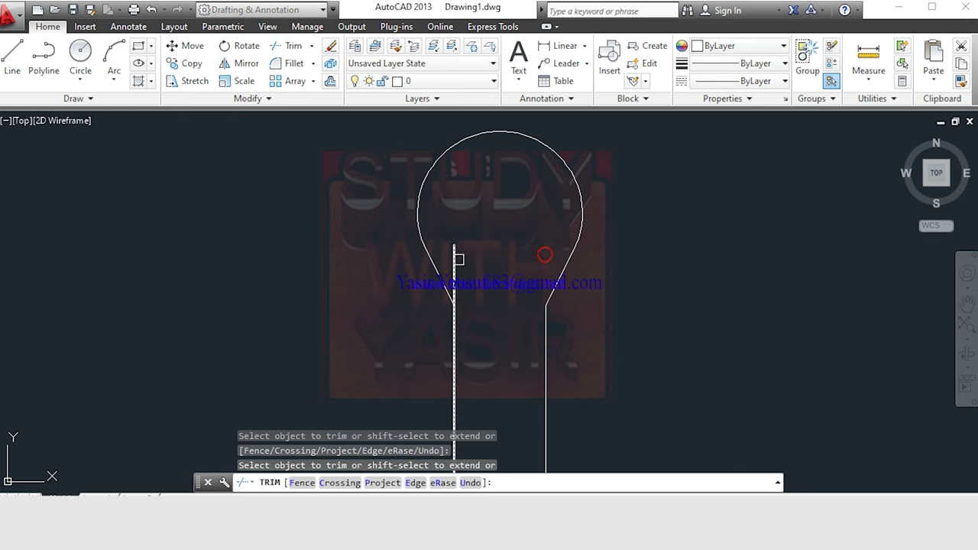
pyautogui.press('Escape')
pyautogui.scroll(-1, 527, 267)
pyautogui.write('m')
pyautogui.press('Return')
pyautogui.click(576, 196)
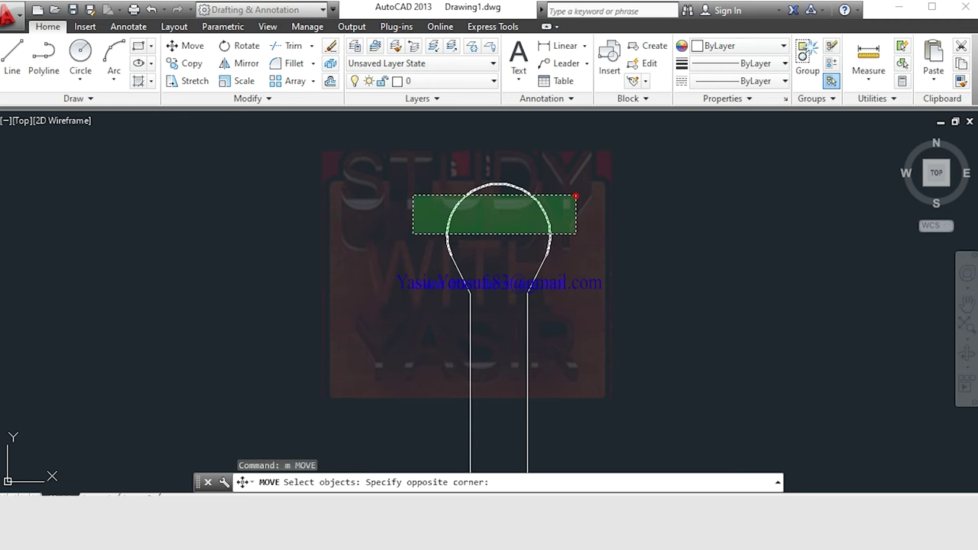
pyautogui.click(407, 235)
pyautogui.scroll(-3, 562, 257)
pyautogui.scroll(5, 575, 253)
pyautogui.click(590, 222)
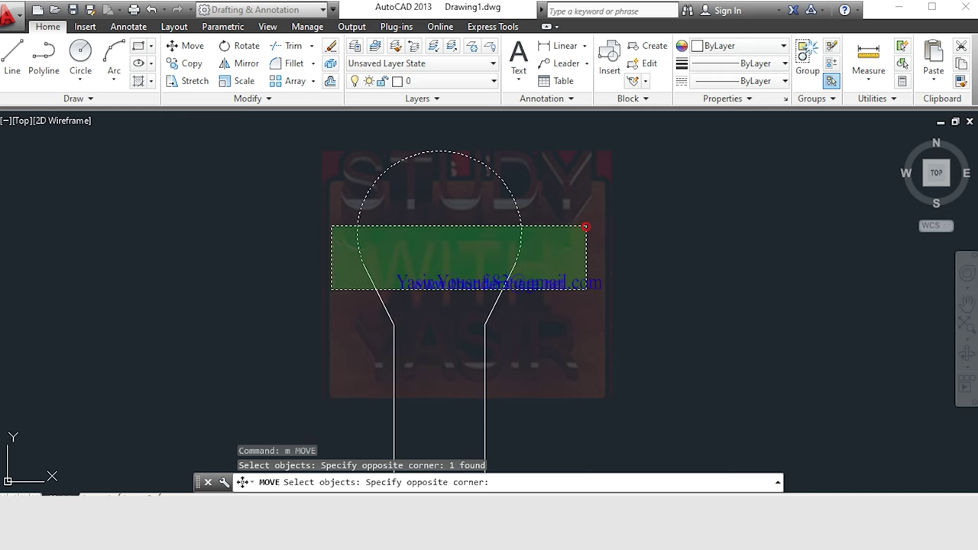
pyautogui.click(319, 288)
pyautogui.scroll(-1, 489, 281)
pyautogui.press('Return')
# Step: Move the selected cap 10 units straight down onto the shank
pyautogui.click(550, 239)
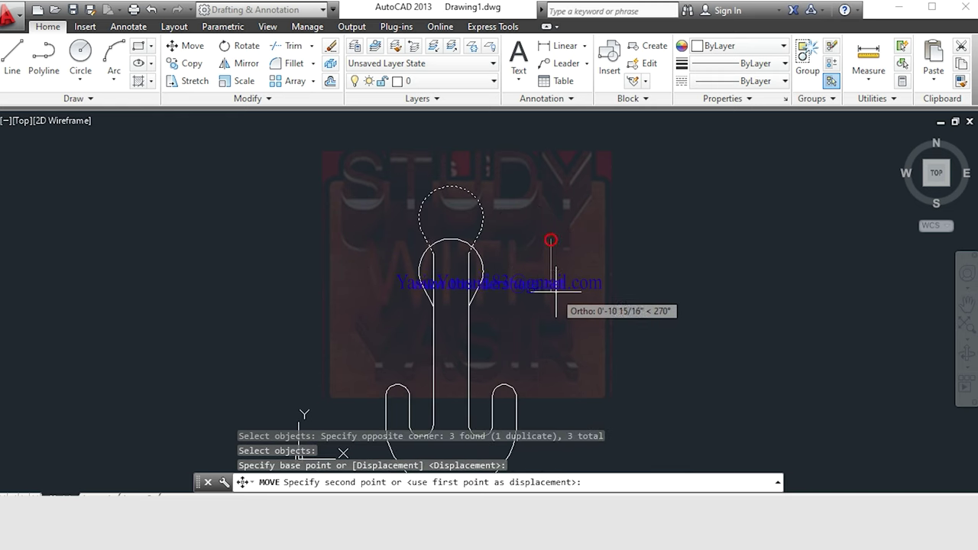
pyautogui.write('10')
pyautogui.press('Return')
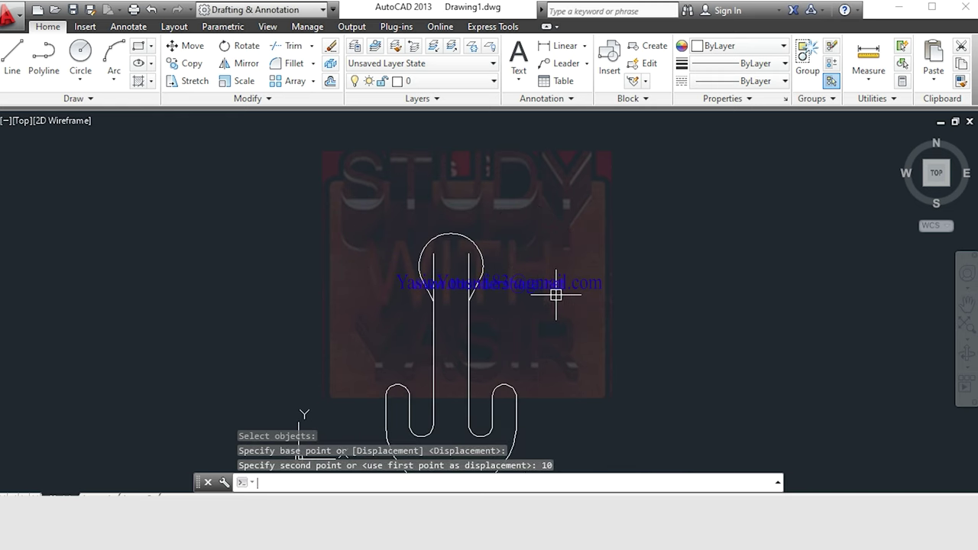
pyautogui.scroll(1, 524, 273)
pyautogui.scroll(1, 481, 244)
# Step: Restart TRIM with all objects as cutting edges
pyautogui.press('Escape')
pyautogui.press('Escape')
pyautogui.write('tr')
pyautogui.press('Return')
pyautogui.press('Return')
# Step: Trim the left shank line inside the cap, then bring up the Photos reference image
pyautogui.click(440, 220)
pyautogui.scroll(-4, 497, 226)
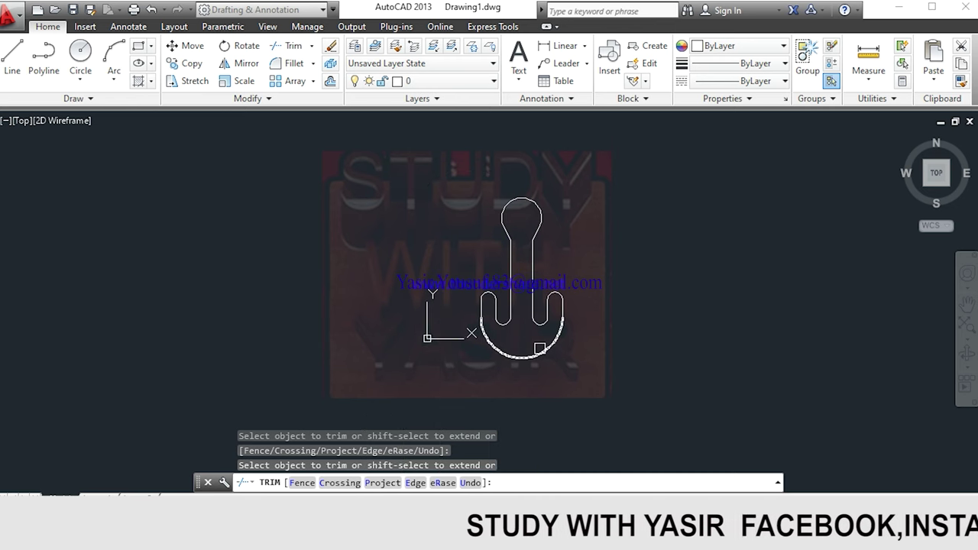
pyautogui.scroll(1, 557, 332)
pyautogui.scroll(1, 557, 334)
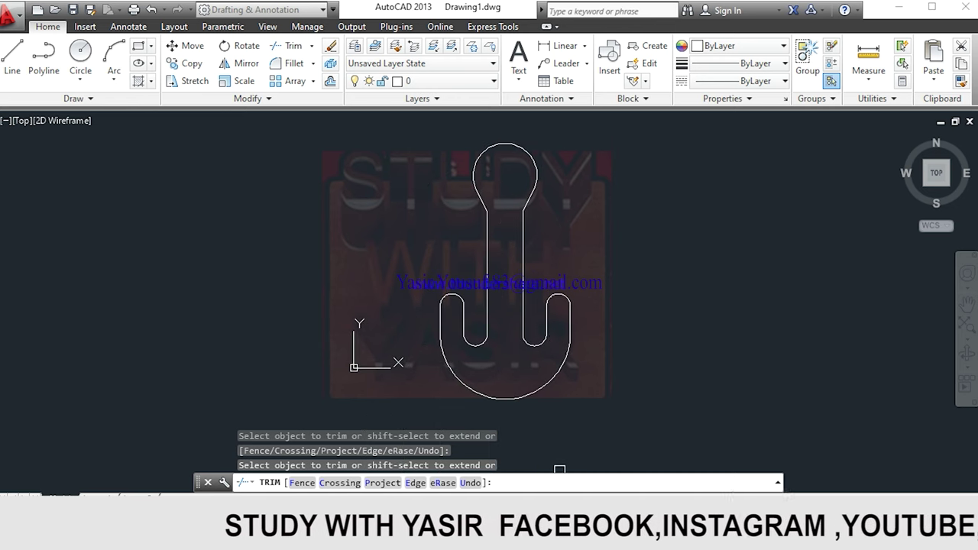
pyautogui.hotkey('alt', 'Tab')
pyautogui.scroll(-3, 532, 322)
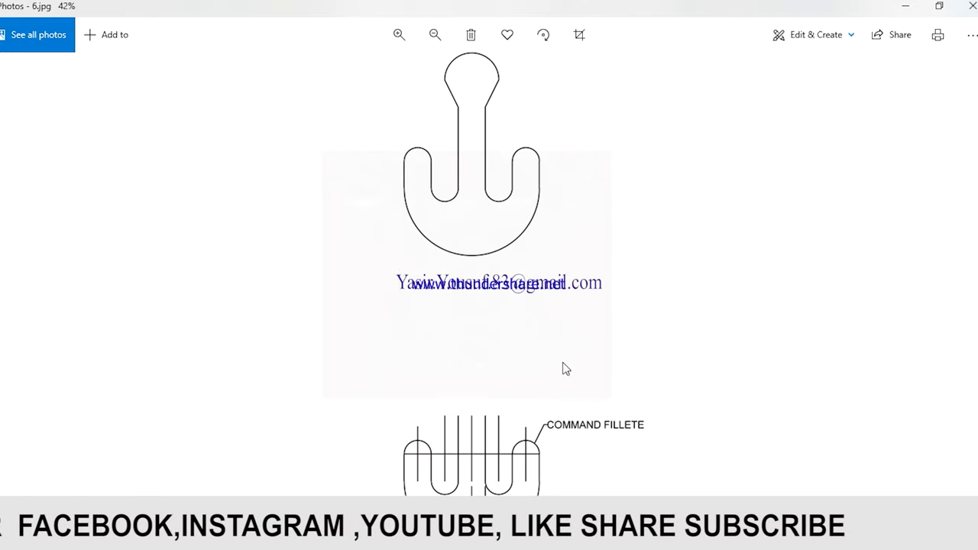
# Step: Scroll through the 6.jpg finished-anchor reference to compare it with the drawing
pyautogui.scroll(-2, 513, 182)
pyautogui.scroll(-3, 513, 181)
pyautogui.scroll(-3, 513, 181)
pyautogui.keyDown('ctrl'); pyautogui.scroll(2, 512, 181); pyautogui.keyUp('ctrl')
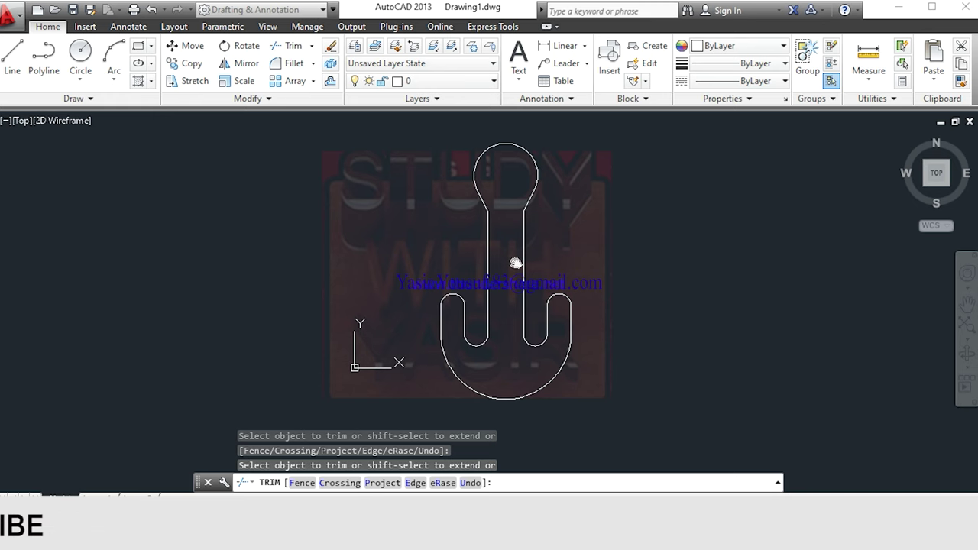
pyautogui.moveTo(516, 263); pyautogui.dragTo(517, 263, button='middle')
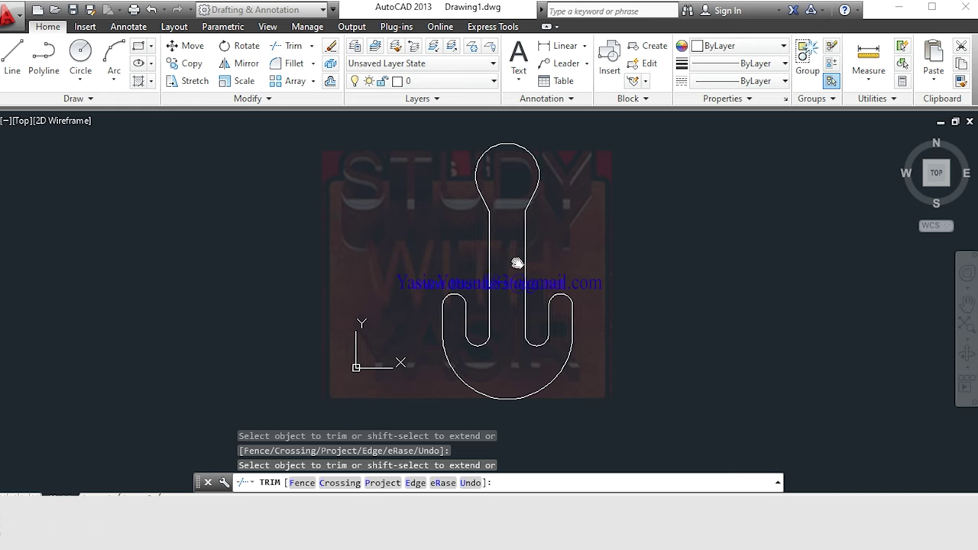